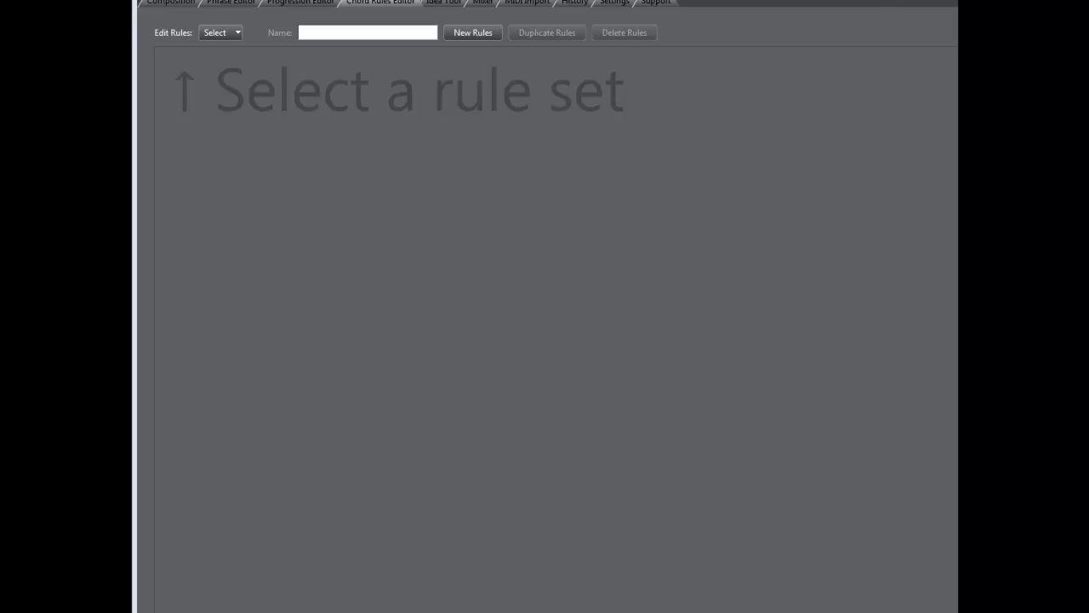
Step: Create a new chord rule set named 'FAVORITE POP CHORDS' and add a blank starting chord
{"action": "left_click", "coordinate": [482, 37]}
{"action": "triple_click", "coordinate": [362, 32]}
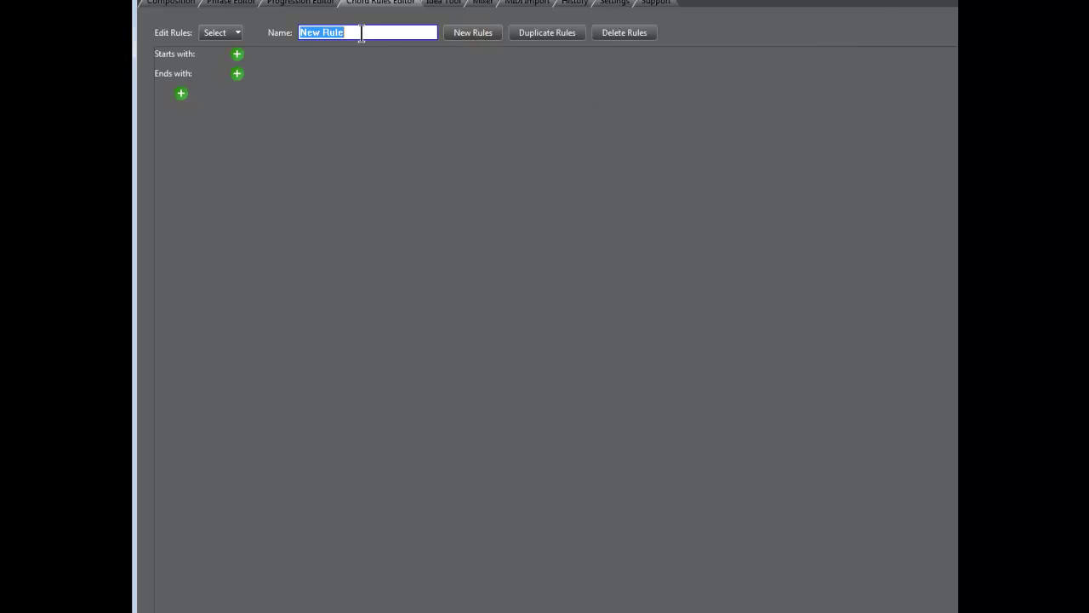
{"action": "type", "text": "FAVOR"}
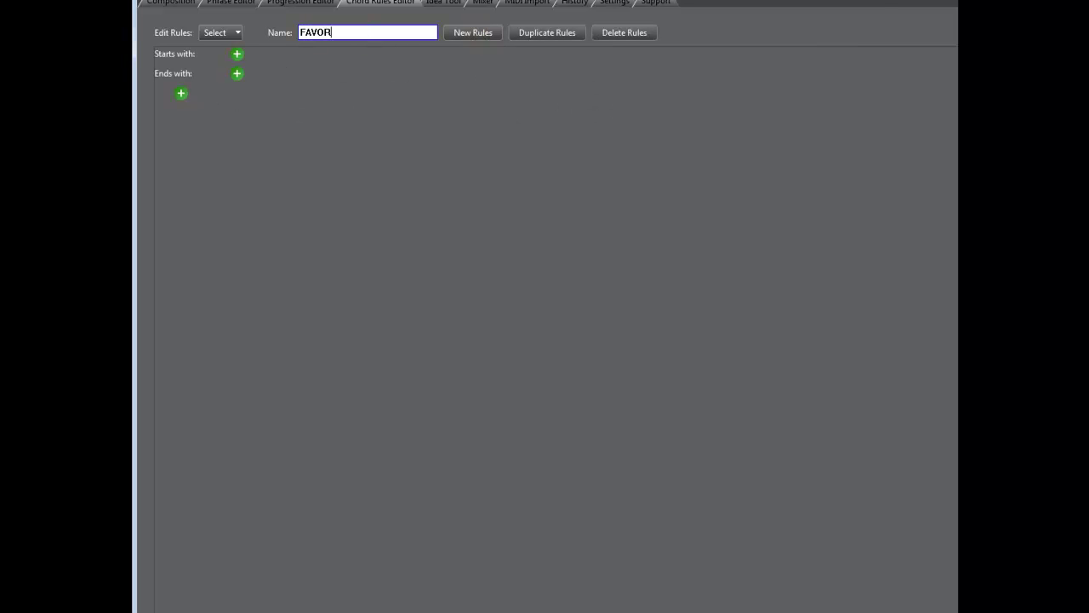
{"action": "type", "text": "ITE POP CHORDS"}
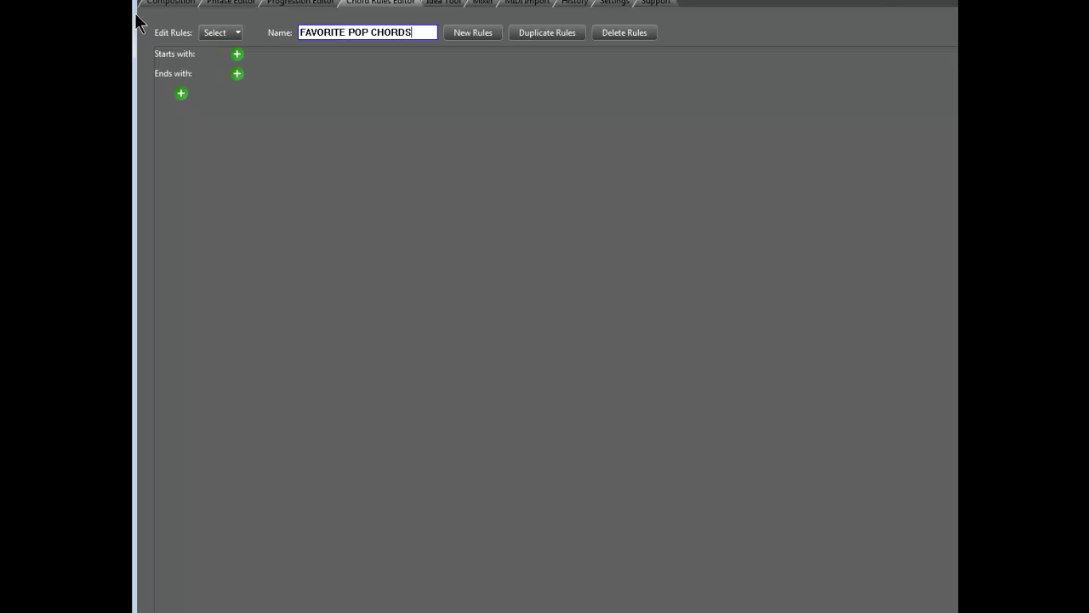
{"action": "key", "text": "Return"}
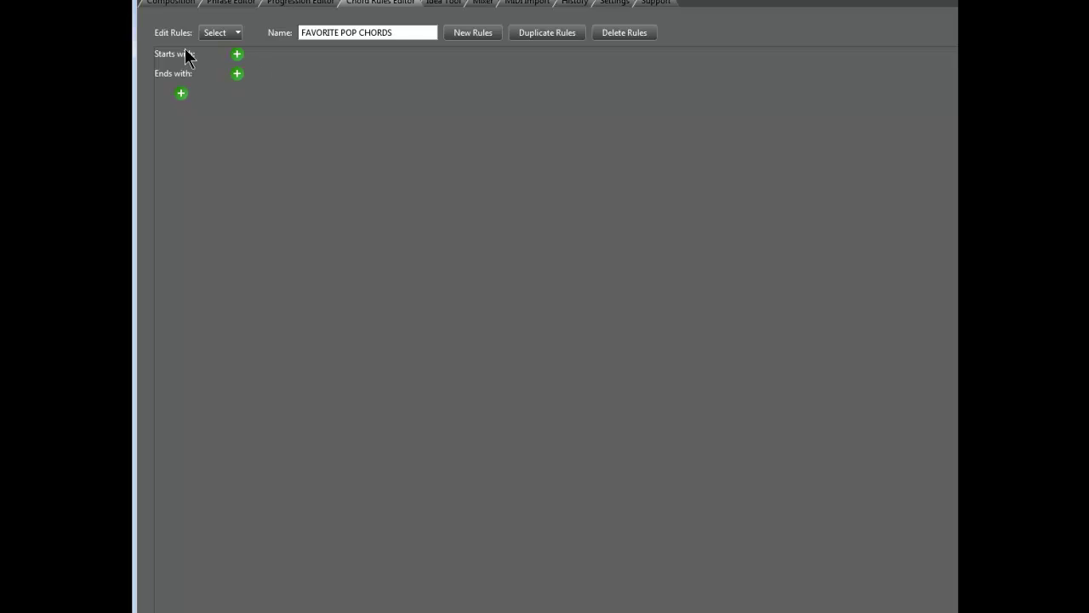
{"action": "left_click", "coordinate": [237, 55]}
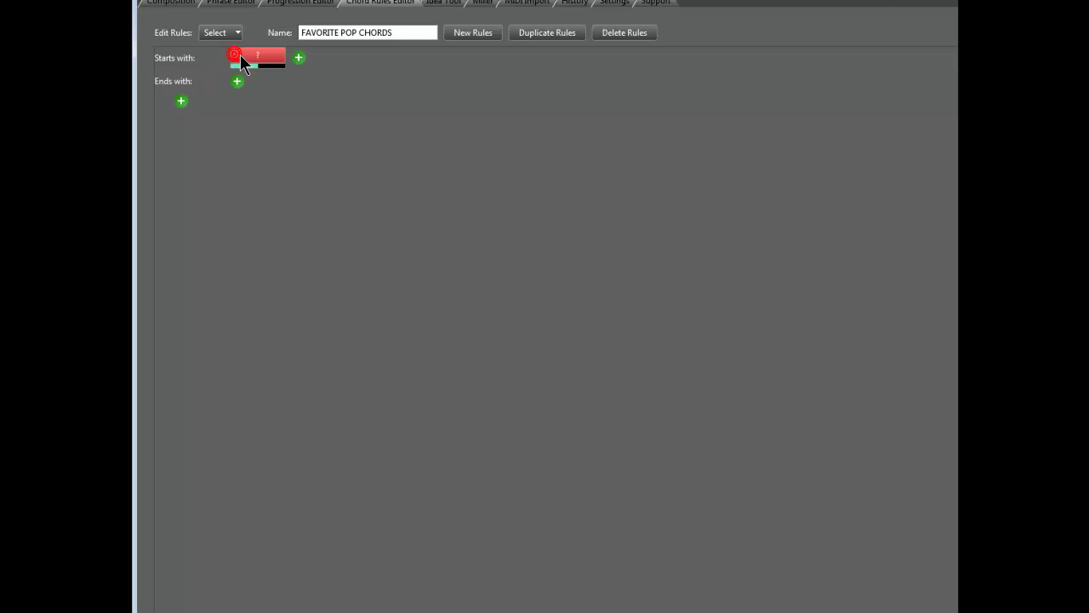
Step: Set the starting chord to I and add a blank ending chord
{"action": "left_click", "coordinate": [259, 58]}
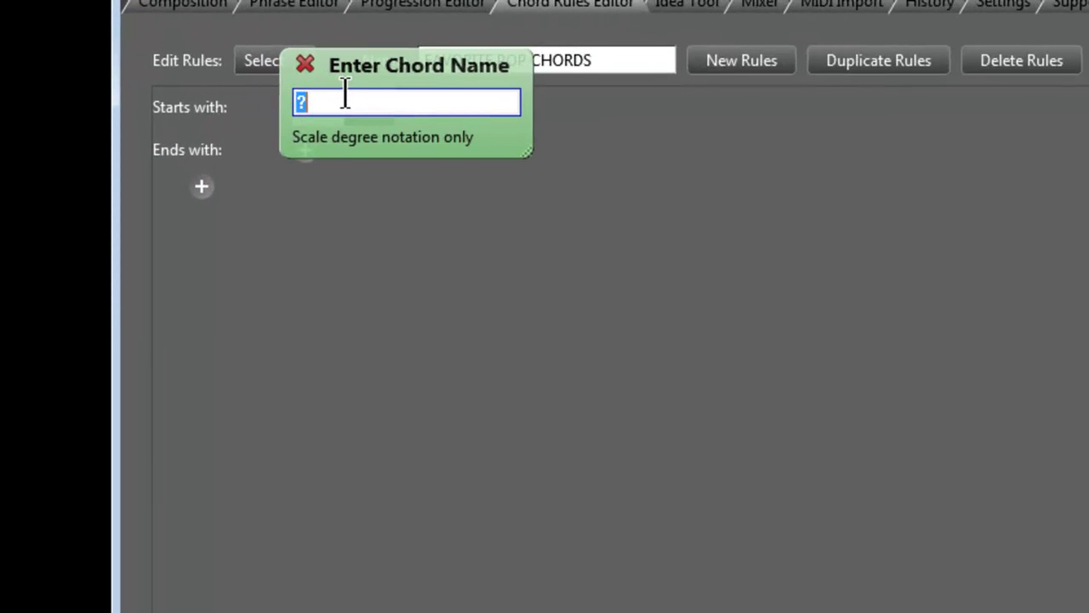
{"action": "type", "text": "I"}
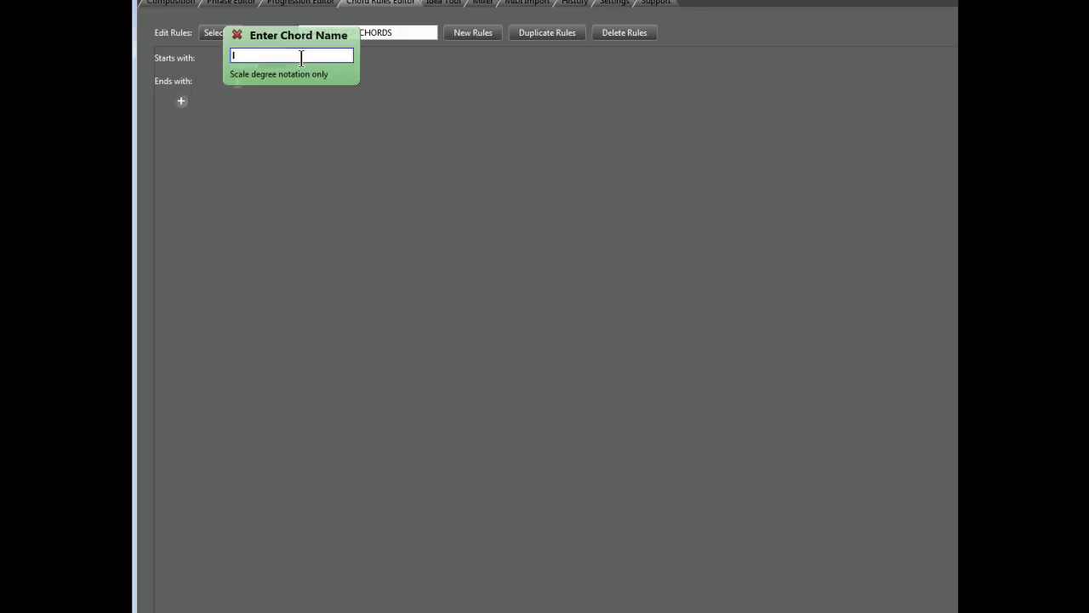
{"action": "key", "text": "Return"}
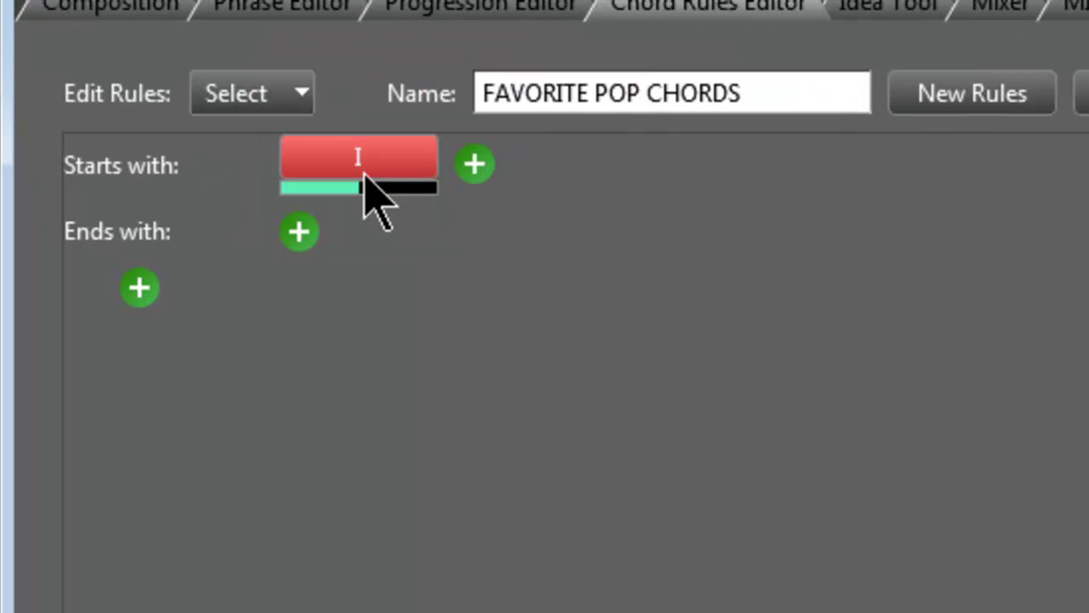
{"action": "left_click", "coordinate": [298, 230]}
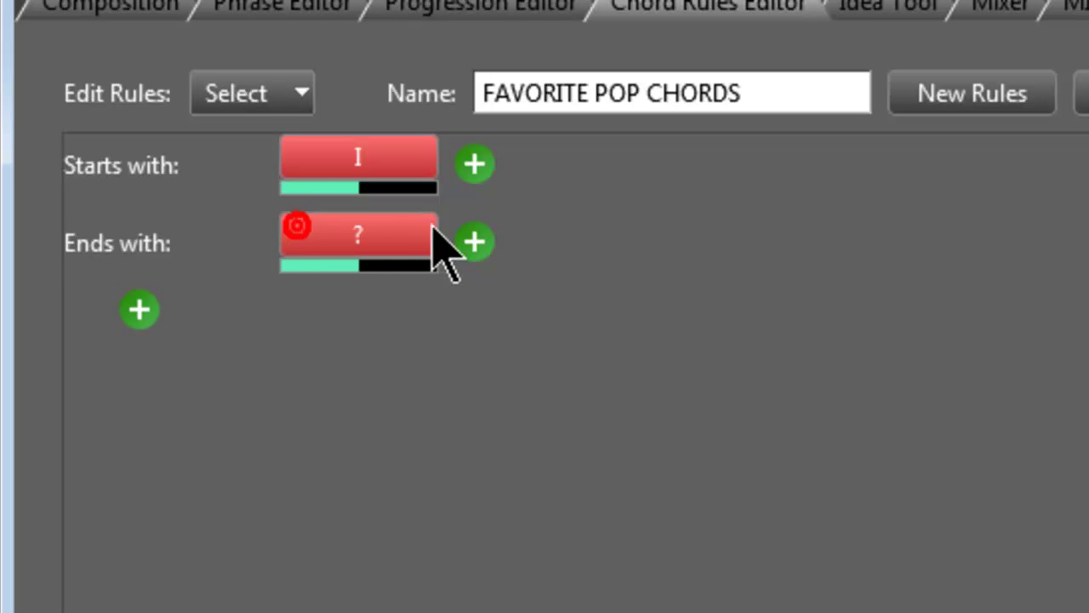
Step: Name the blank ending chord V
{"action": "left_click", "coordinate": [383, 241]}
{"action": "type", "text": "V"}
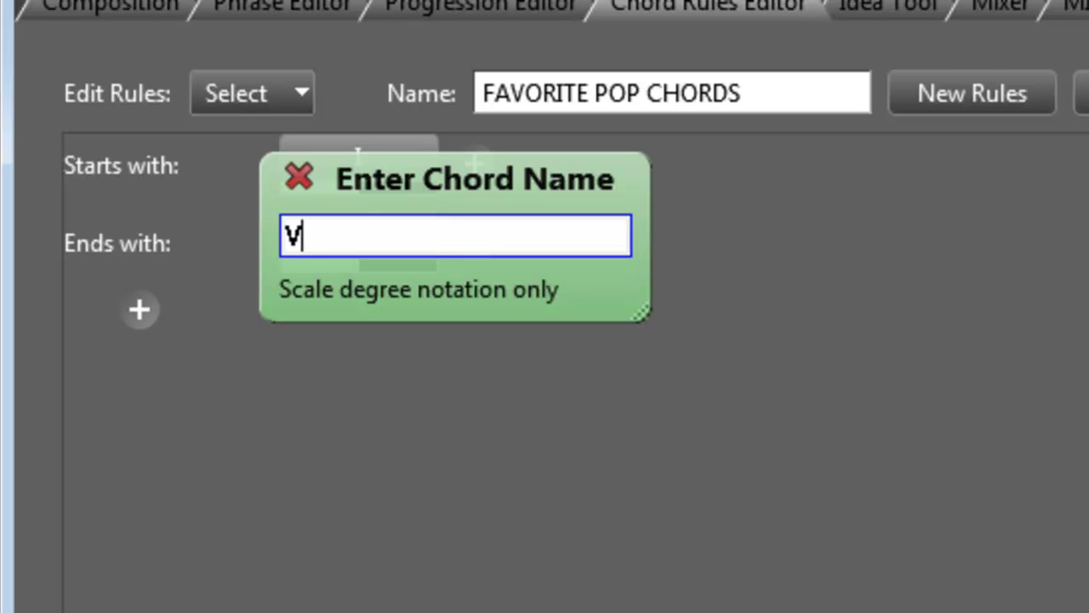
{"action": "key", "text": "Return"}
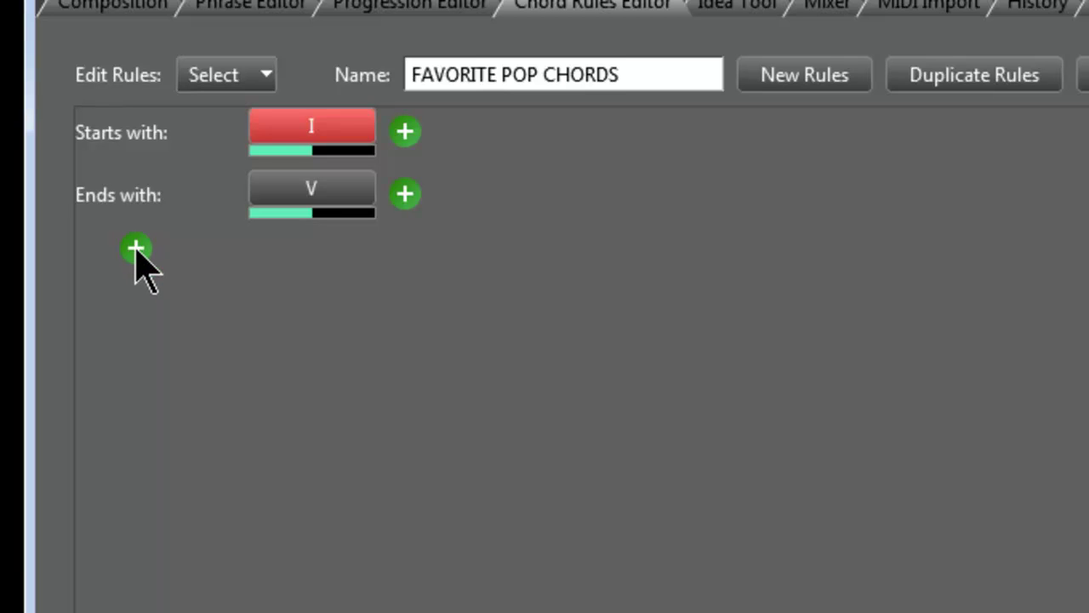
Step: Add transition rows with source chords I, ii and iii
{"action": "left_click", "coordinate": [135, 249]}
{"action": "left_click", "coordinate": [142, 258]}
{"action": "type", "text": "I"}
{"action": "key", "text": "Return"}
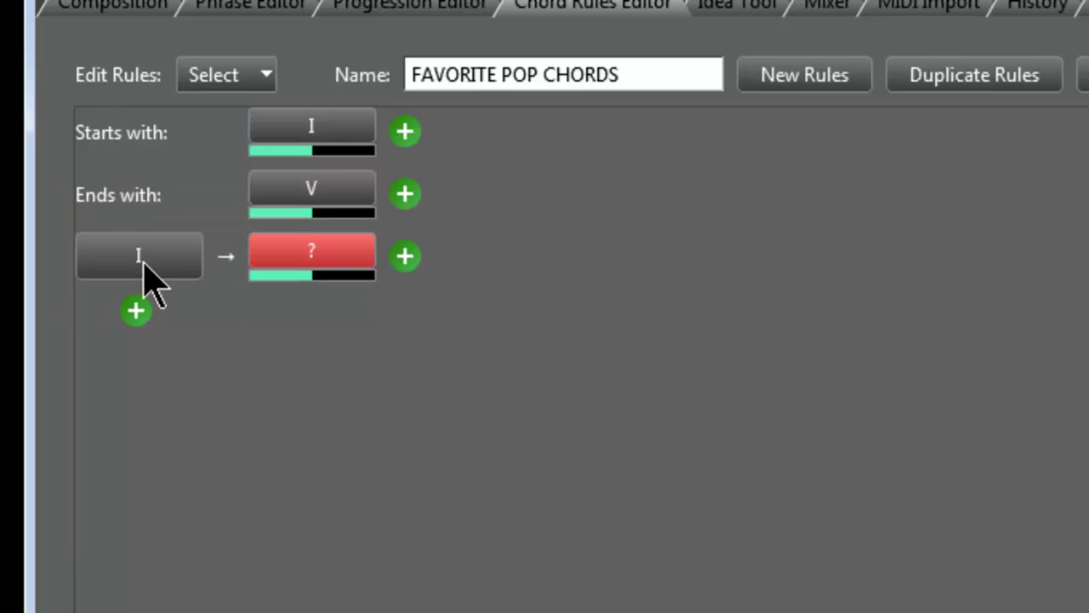
{"action": "left_click", "coordinate": [143, 320]}
{"action": "left_click", "coordinate": [145, 322]}
{"action": "type", "text": "ii"}
{"action": "key", "text": "Return"}
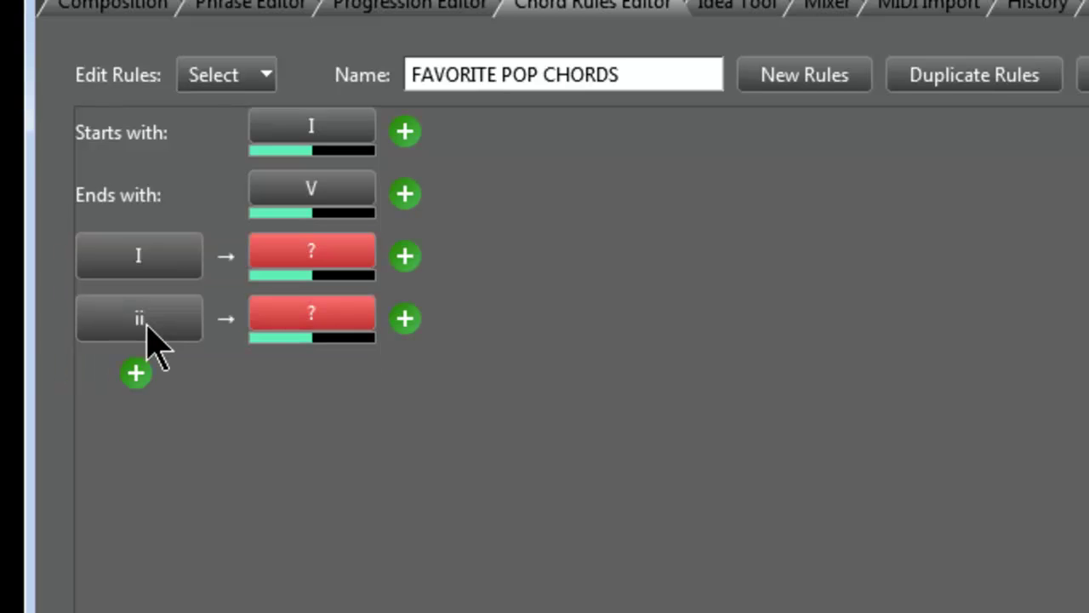
{"action": "left_click", "coordinate": [138, 375]}
{"action": "left_click", "coordinate": [140, 380]}
{"action": "type", "text": "iii"}
{"action": "key", "text": "Return"}
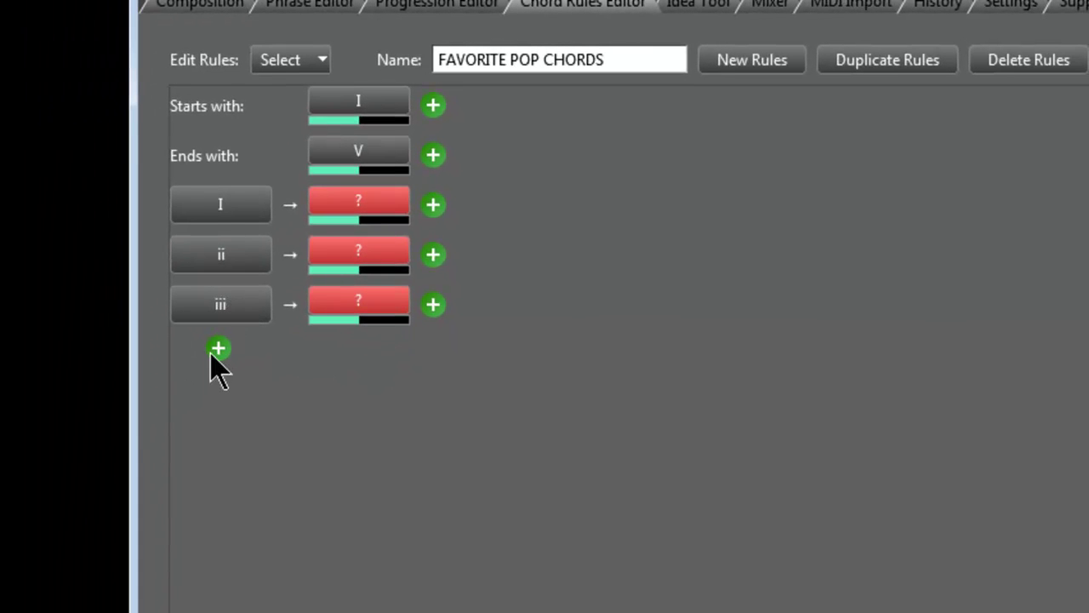
Step: Add transition rows with source chords IV, V and vi
{"action": "left_click", "coordinate": [218, 348]}
{"action": "left_click", "coordinate": [223, 355]}
{"action": "type", "text": "IV"}
{"action": "key", "text": "Return"}
{"action": "left_click", "coordinate": [221, 402]}
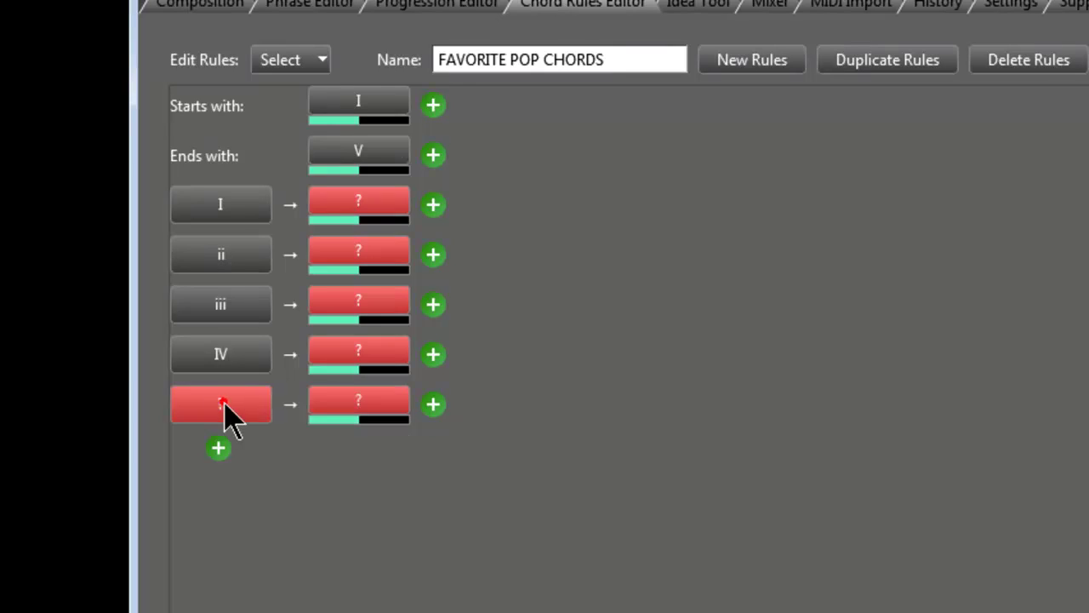
{"action": "left_click", "coordinate": [224, 403]}
{"action": "type", "text": "V"}
{"action": "key", "text": "Return"}
{"action": "left_click", "coordinate": [219, 451]}
{"action": "left_click", "coordinate": [217, 446]}
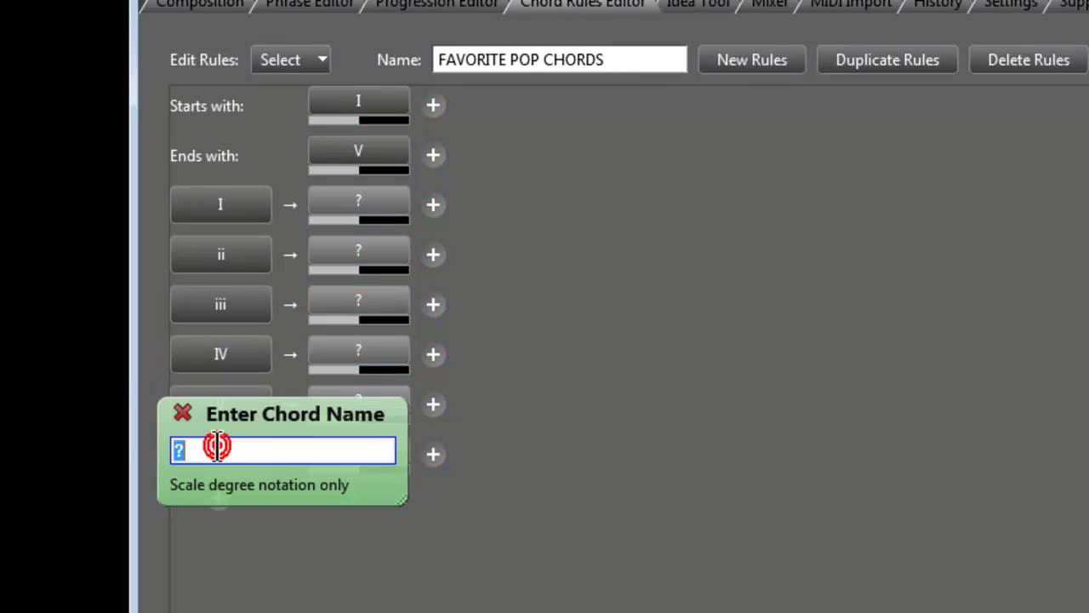
{"action": "type", "text": "vi"}
{"action": "key", "text": "Return"}
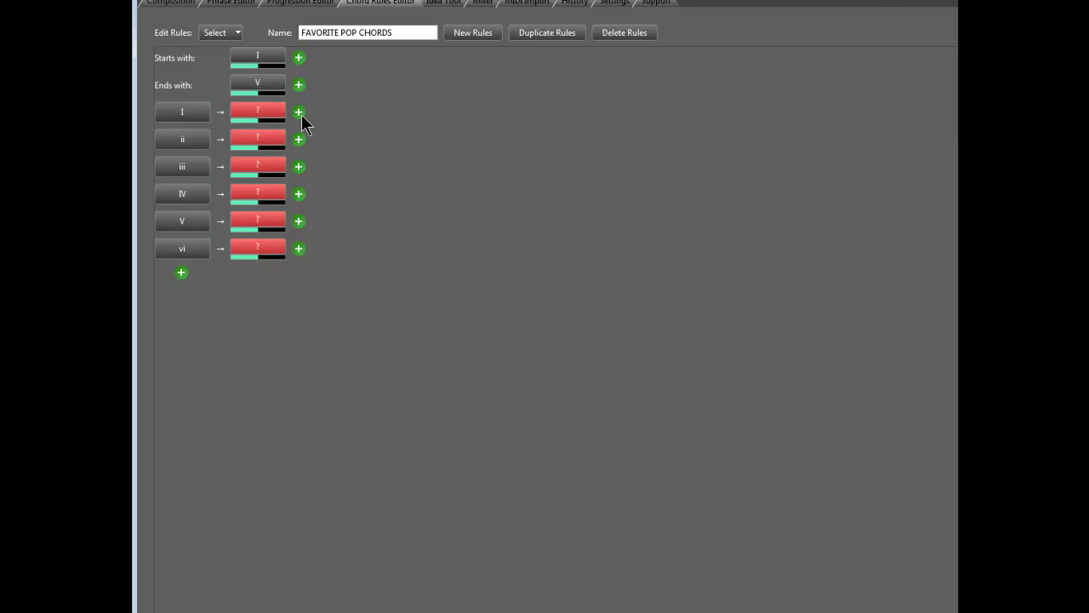
{"action": "left_click", "coordinate": [298, 111]}
Step: Give chord I the target chords iii, IV and V
{"action": "type", "text": "iii"}
{"action": "key", "text": "Return"}
{"action": "left_click", "coordinate": [364, 112]}
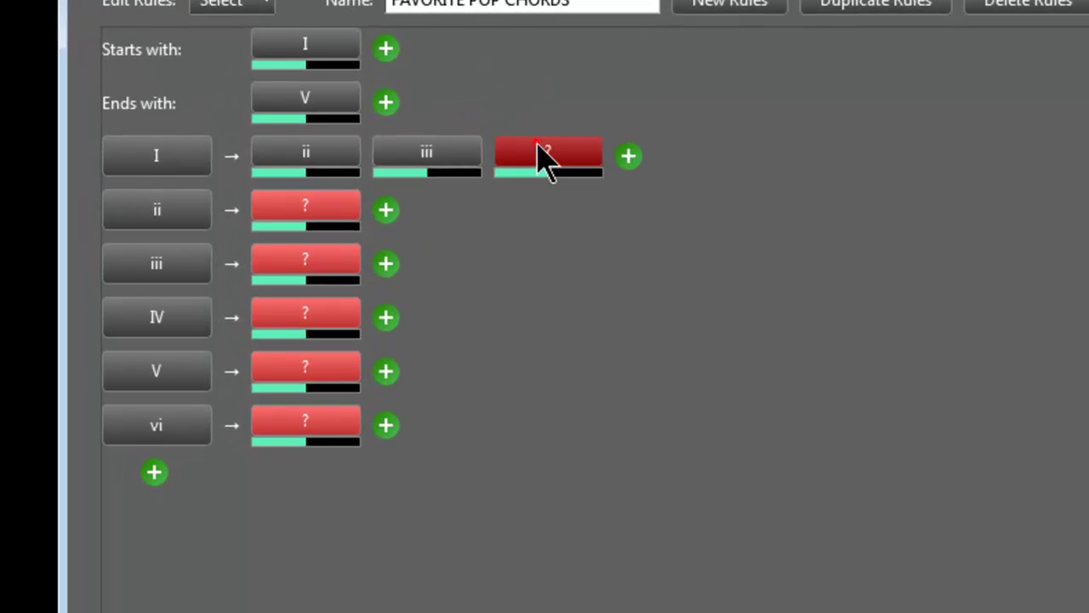
{"action": "left_click", "coordinate": [537, 161]}
{"action": "type", "text": "IV"}
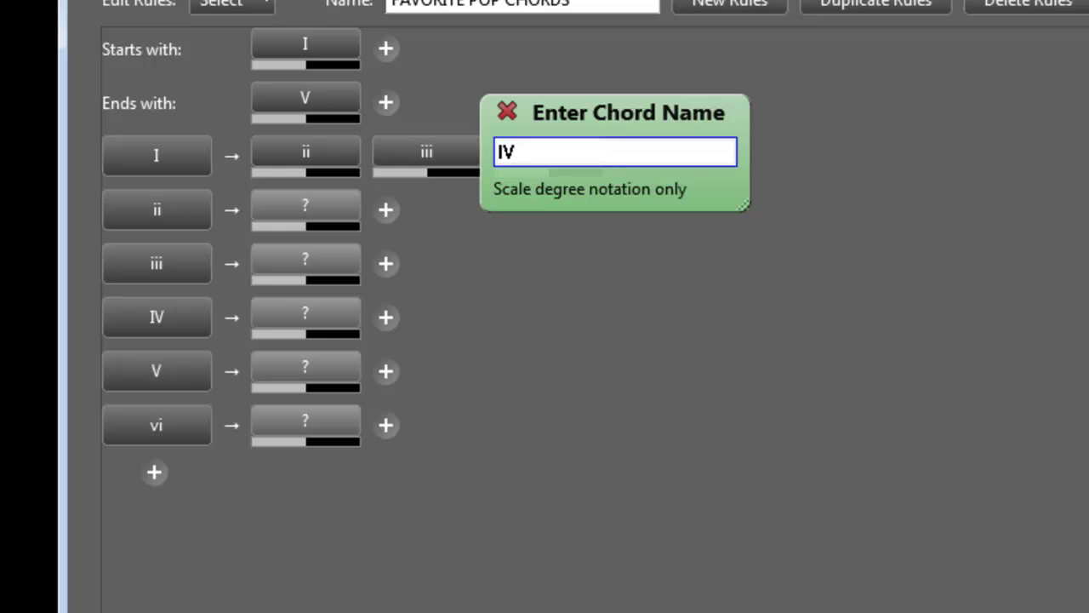
{"action": "key", "text": "Return"}
{"action": "left_click", "coordinate": [628, 156]}
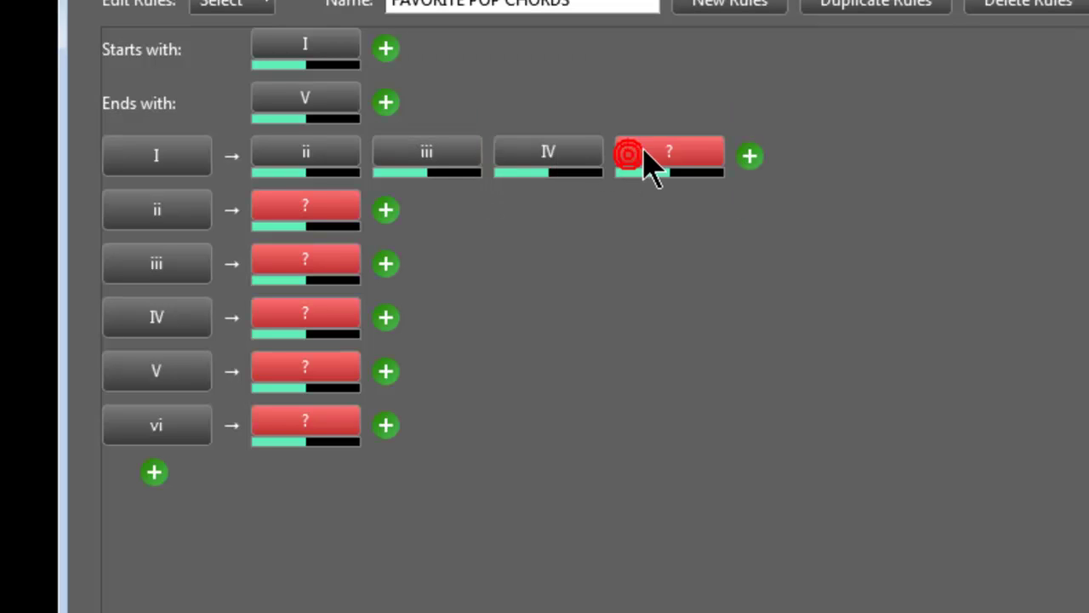
{"action": "left_click", "coordinate": [636, 163]}
{"action": "type", "text": "V"}
{"action": "key", "text": "Return"}
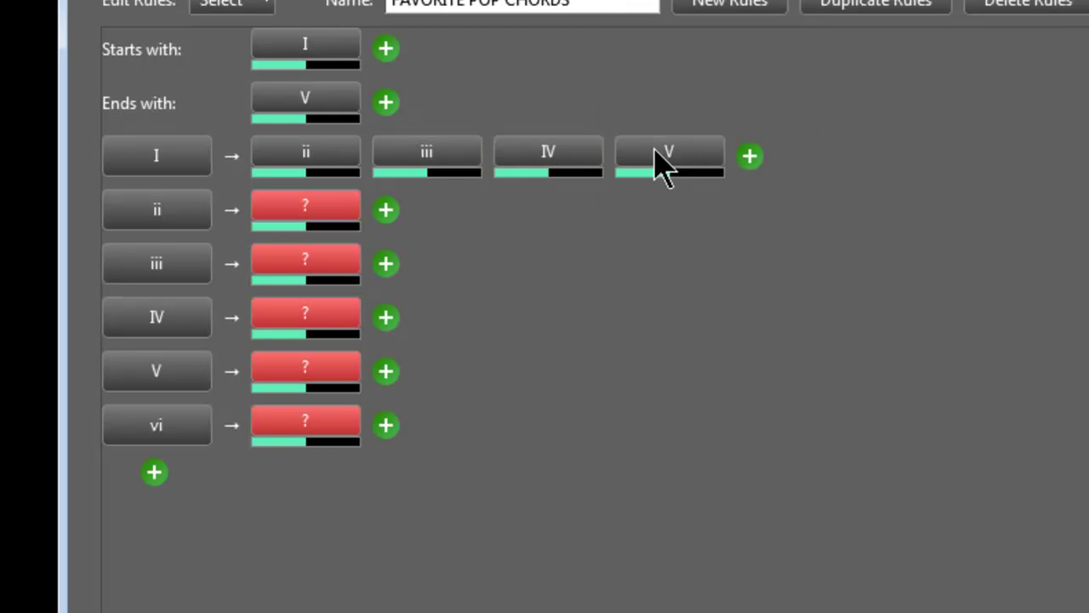
Step: Add vi as a target of chord I, then try adding I as another target
{"action": "left_click", "coordinate": [748, 156]}
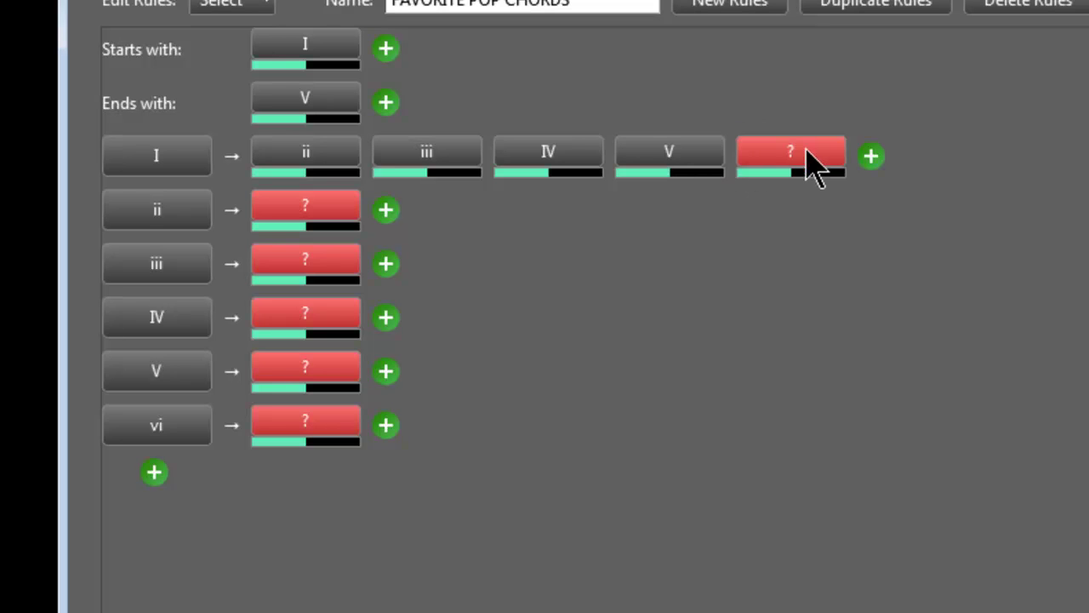
{"action": "left_click", "coordinate": [810, 160]}
{"action": "key", "text": "Return"}
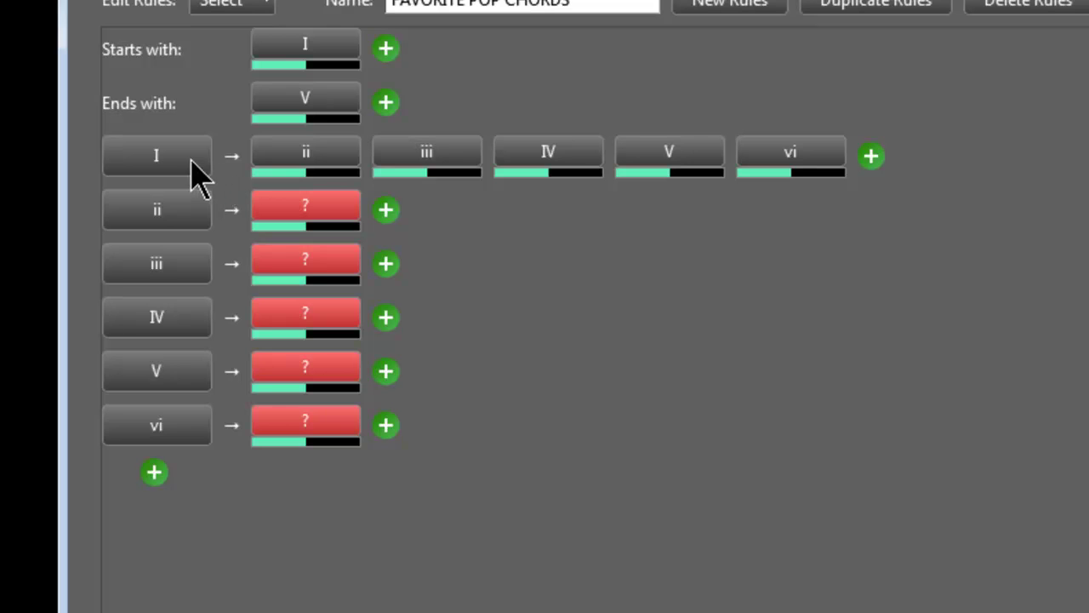
{"action": "left_click", "coordinate": [872, 157]}
{"action": "left_click", "coordinate": [915, 154]}
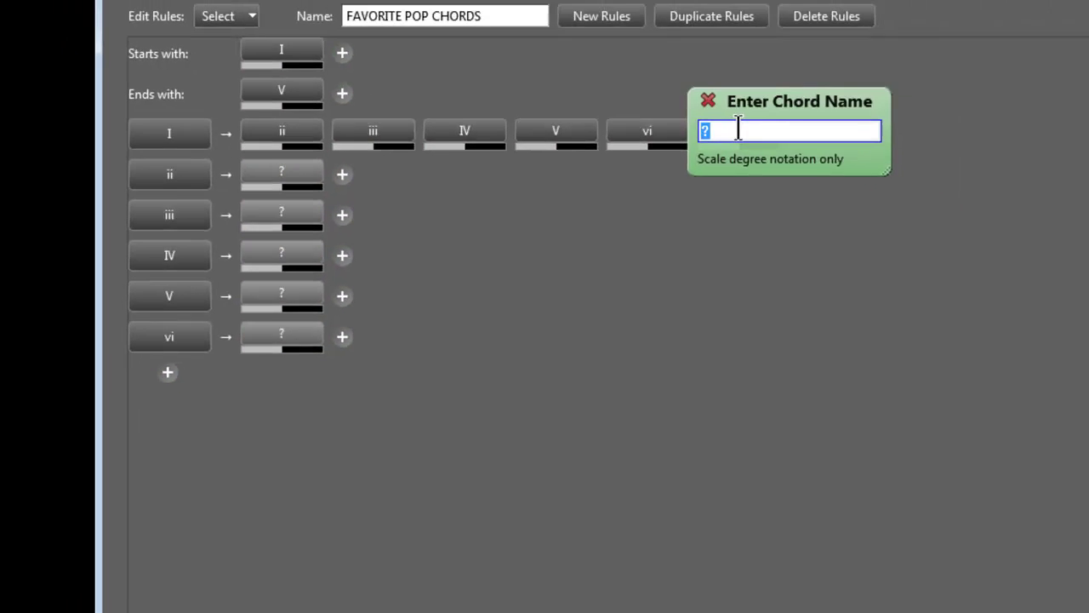
{"action": "type", "text": "I"}
{"action": "key", "text": "Return"}
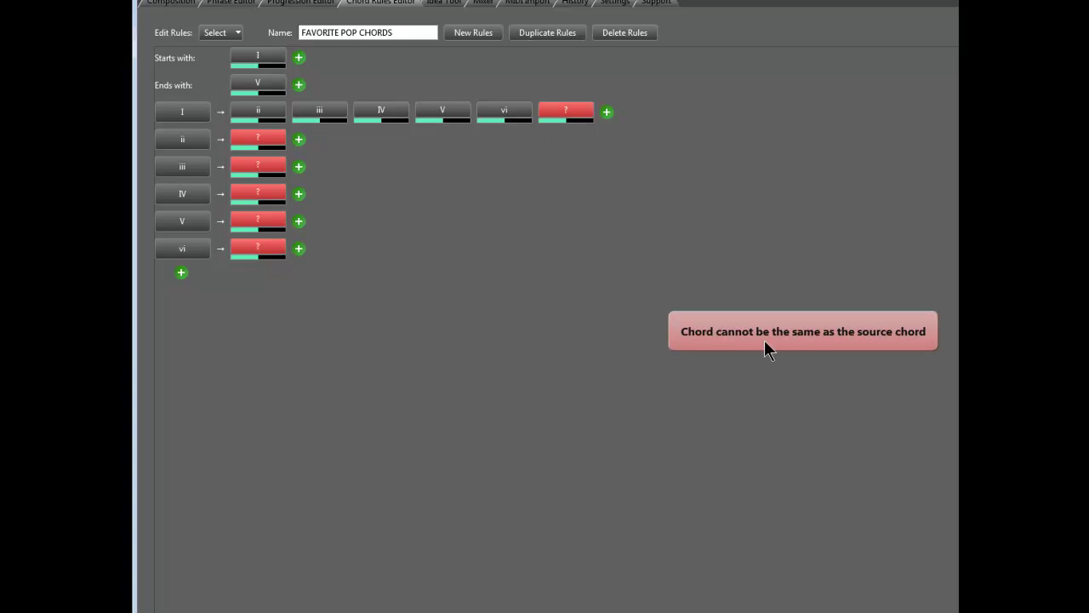
Step: Delete the empty red ? target chord from row I
{"action": "right_click", "coordinate": [579, 108]}
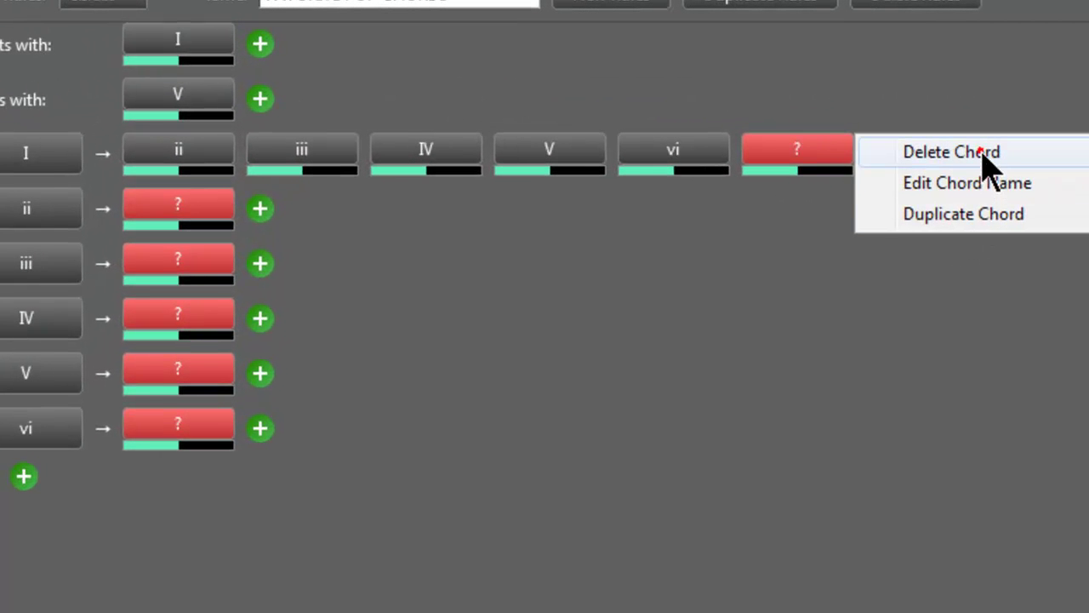
{"action": "left_click", "coordinate": [984, 155]}
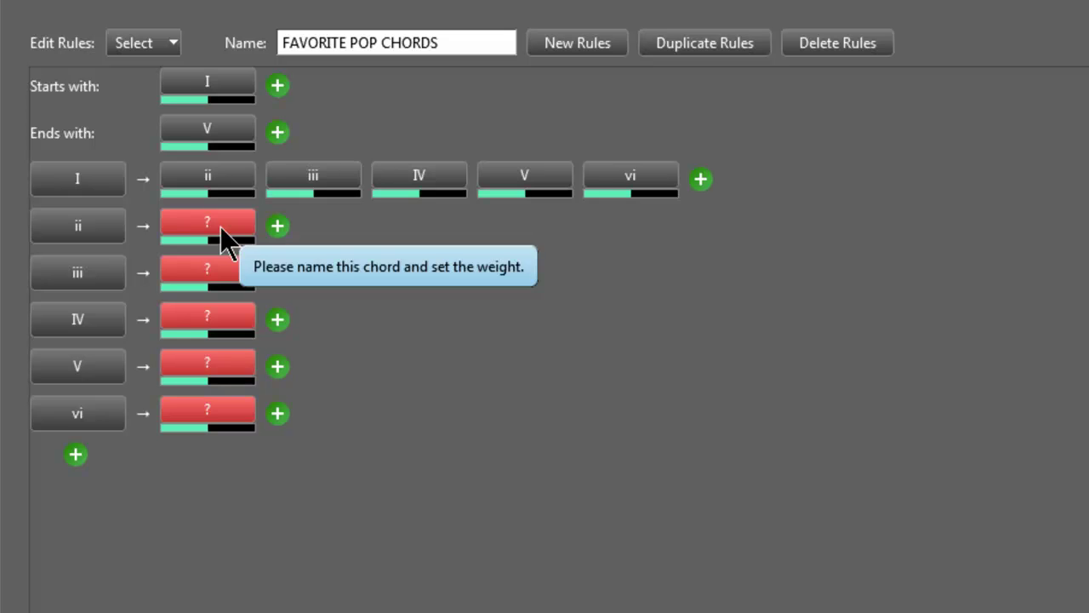
Step: Set V as the target chord of ii
{"action": "left_click", "coordinate": [221, 240]}
{"action": "type", "text": "V"}
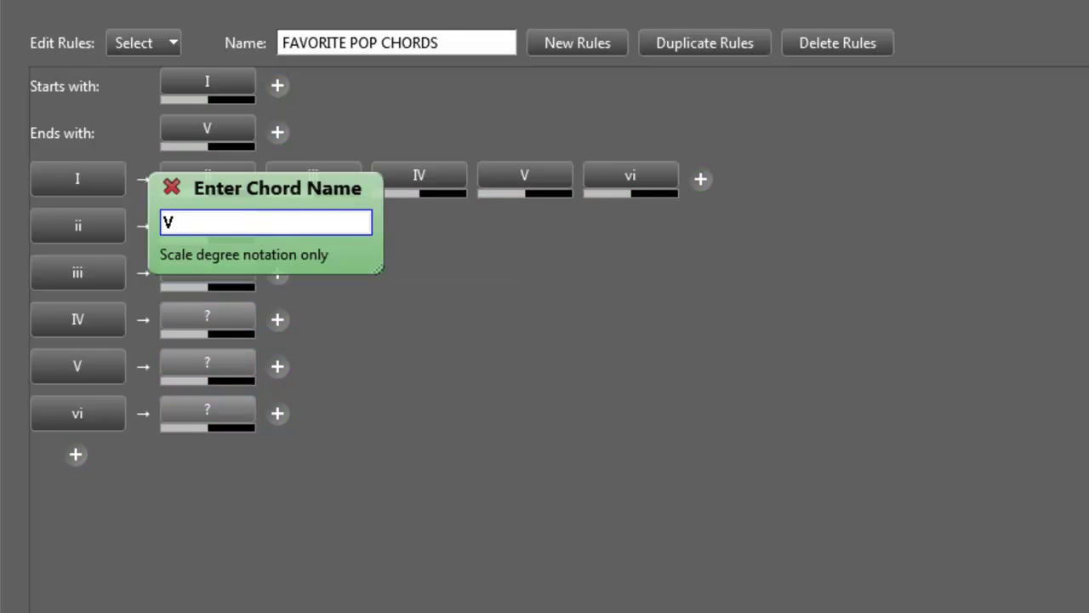
{"action": "key", "text": "Return"}
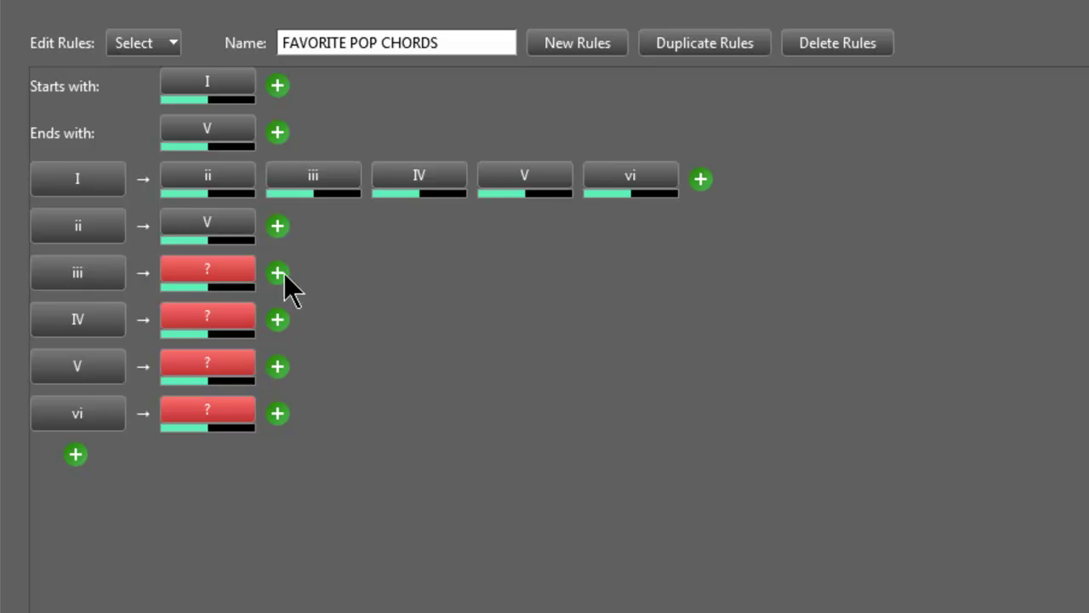
Step: Give chord iii the follow-up chords vi and V
{"action": "double_click", "coordinate": [201, 270]}
{"action": "key", "text": "Return"}
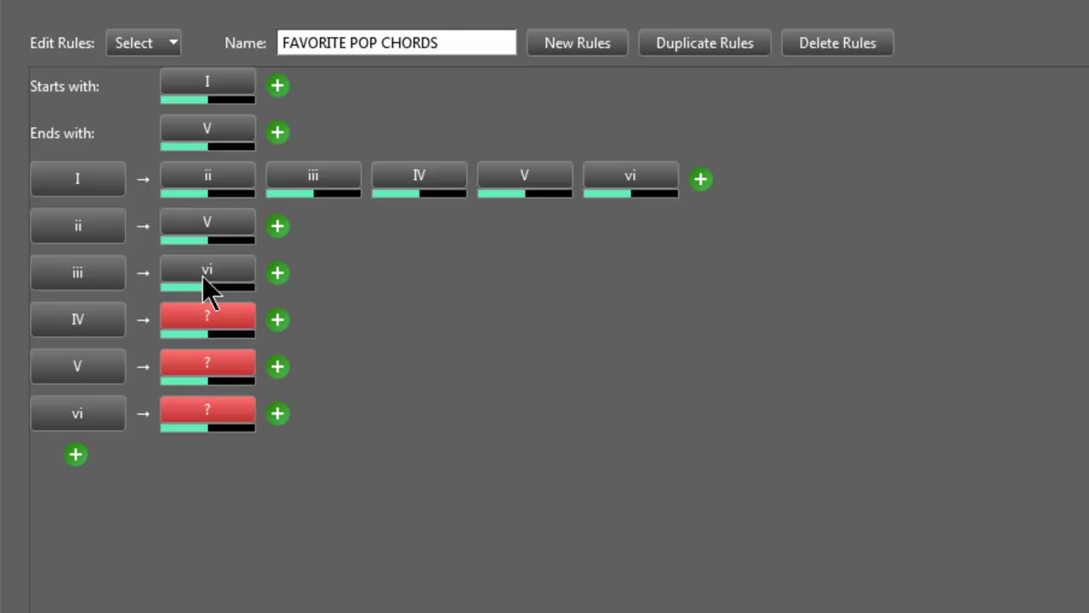
{"action": "left_click", "coordinate": [284, 268]}
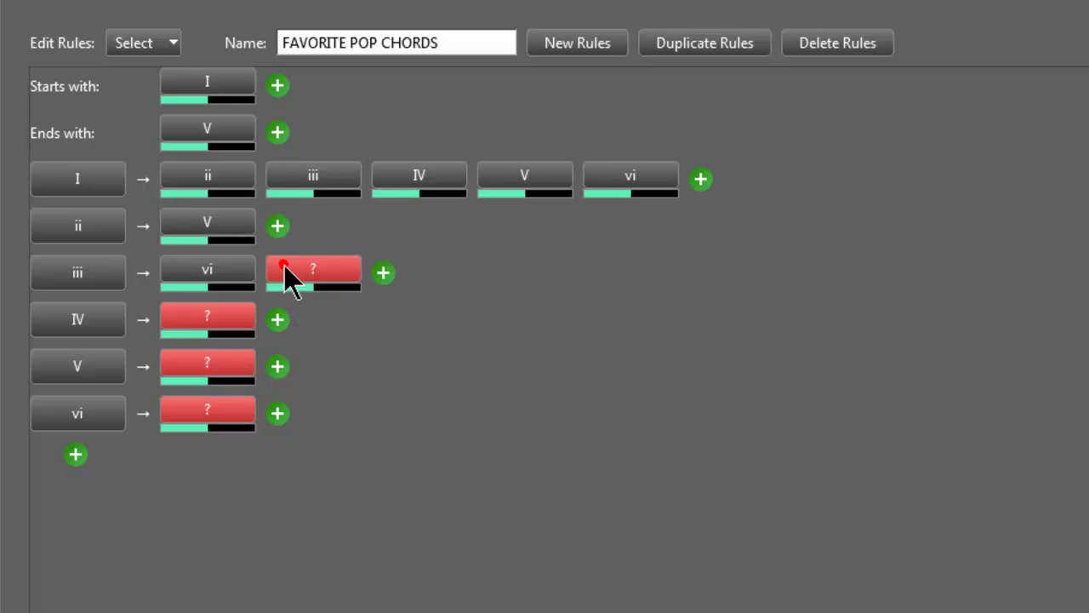
{"action": "double_click", "coordinate": [334, 269]}
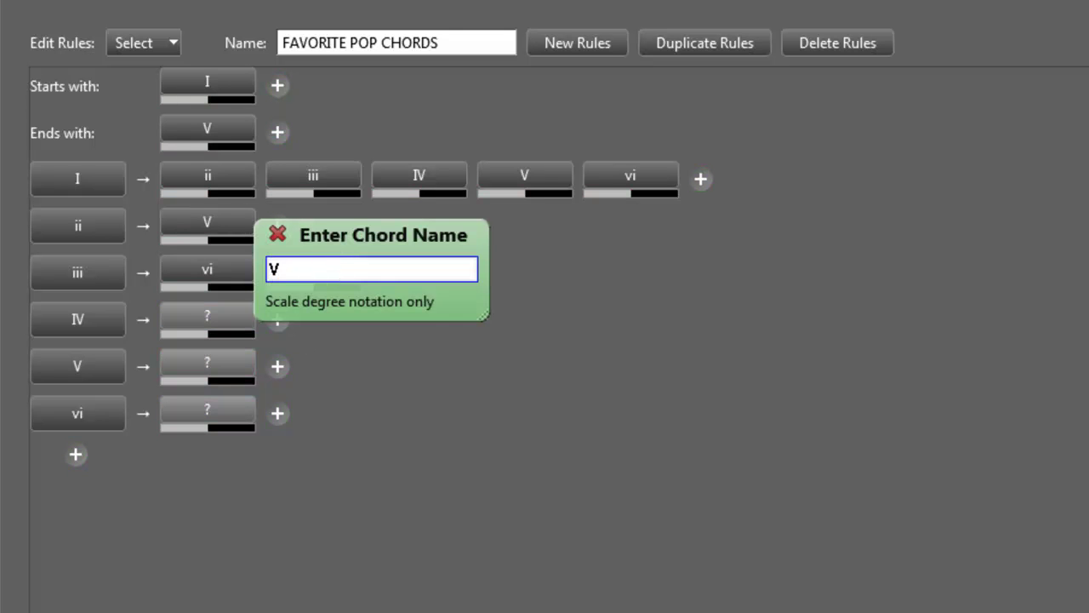
{"action": "key", "text": "Return"}
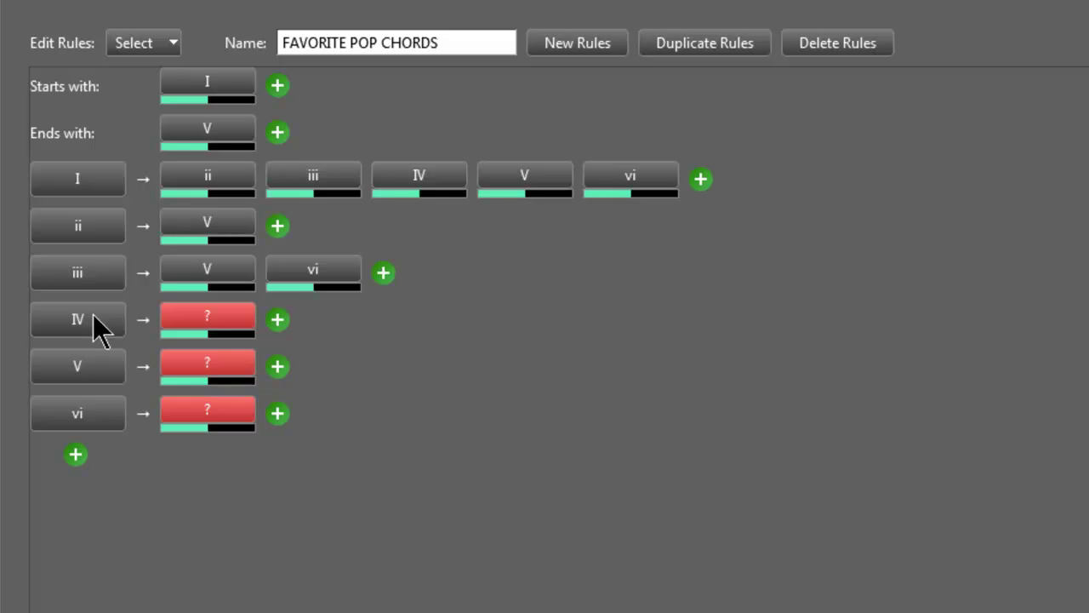
{"action": "left_click", "coordinate": [383, 274]}
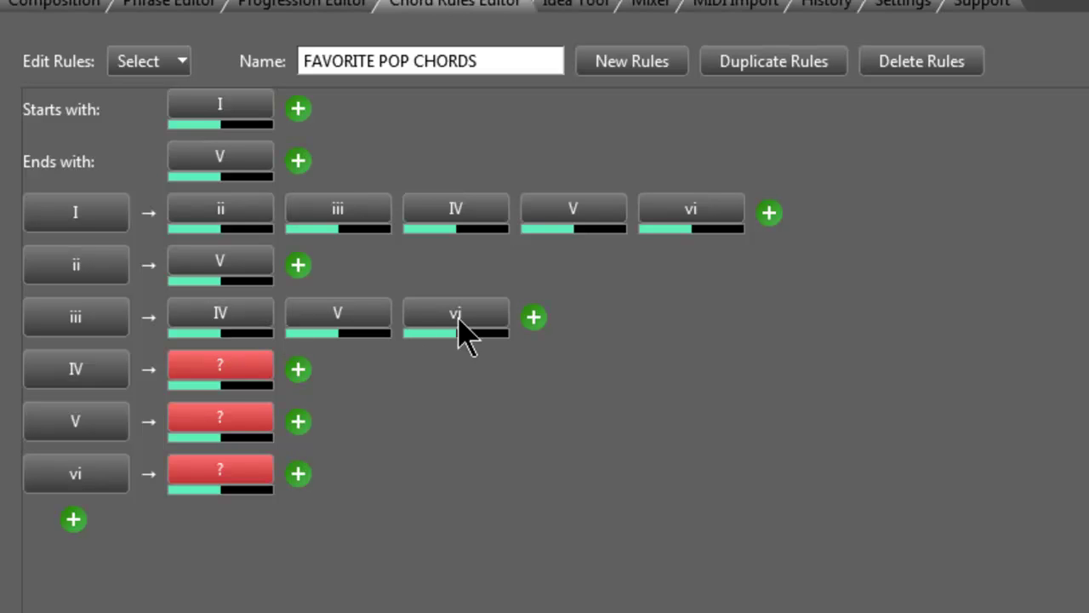
Step: Let chord IV move on to I, V and vi
{"action": "left_click", "coordinate": [221, 366]}
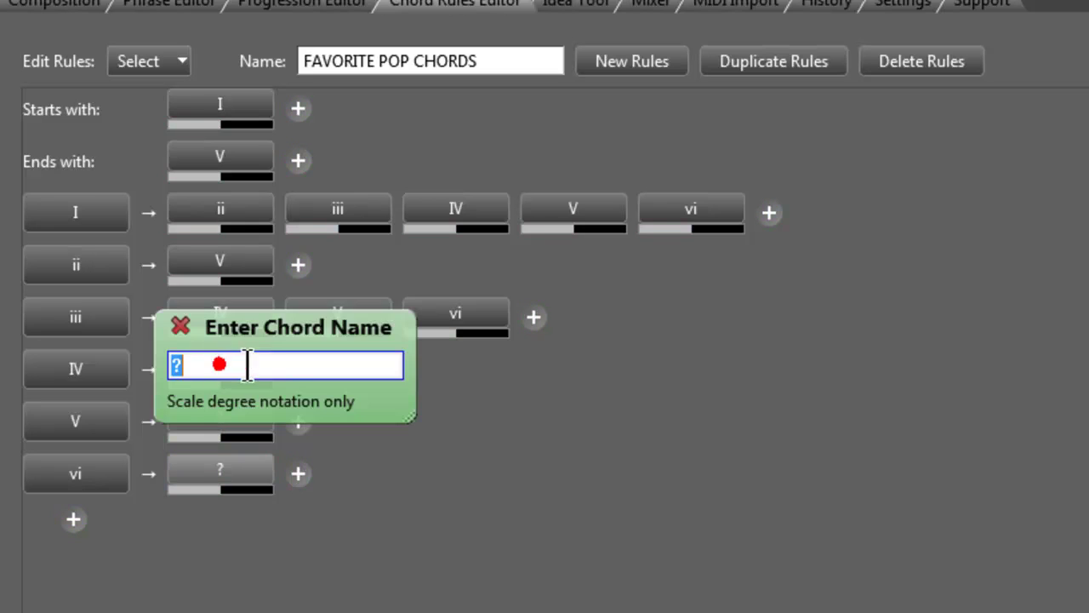
{"action": "type", "text": "I"}
{"action": "key", "text": "Return"}
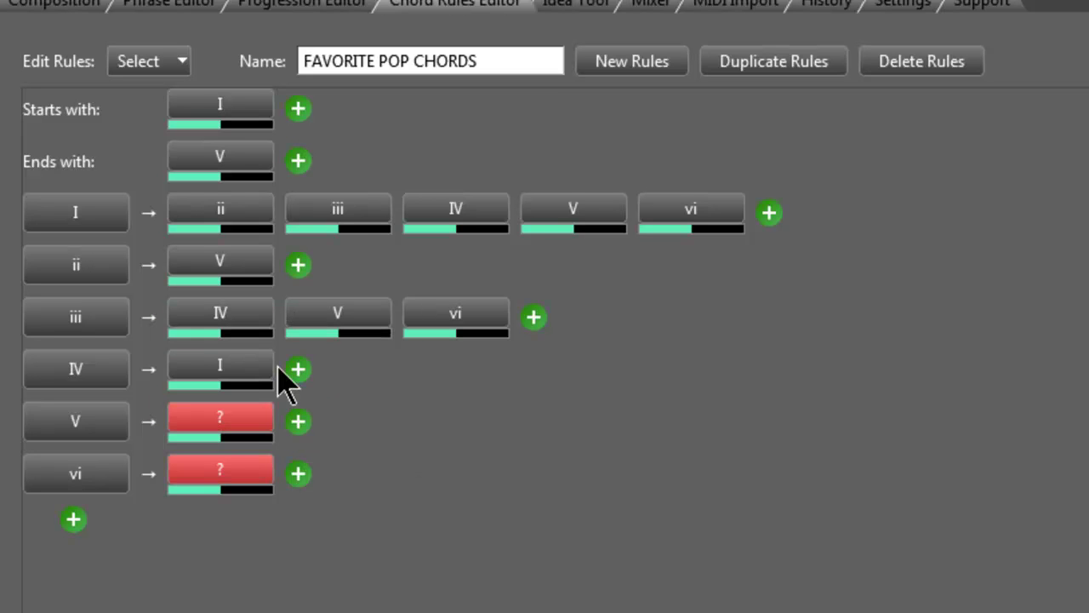
{"action": "left_click", "coordinate": [299, 369]}
{"action": "left_click", "coordinate": [352, 365]}
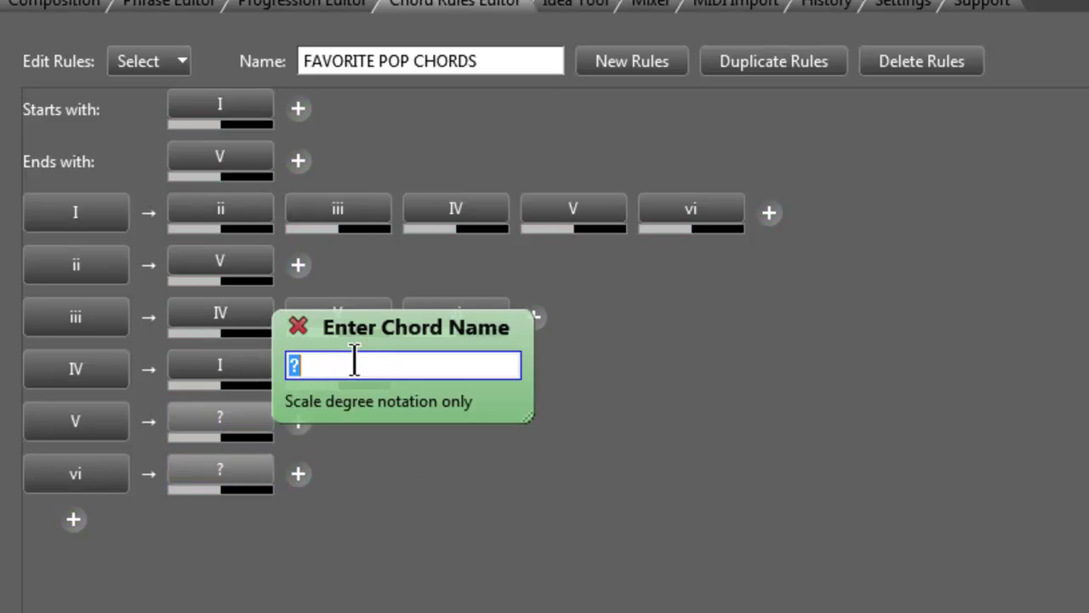
{"action": "type", "text": "V"}
{"action": "key", "text": "Return"}
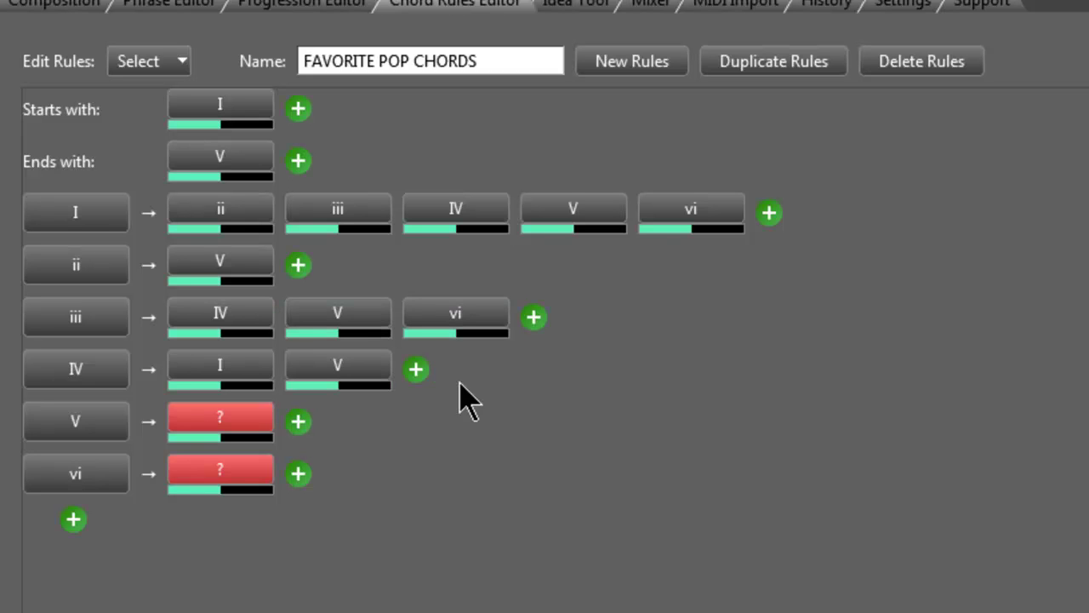
{"action": "left_click", "coordinate": [416, 368]}
{"action": "left_click", "coordinate": [447, 366]}
{"action": "left_click", "coordinate": [447, 366]}
{"action": "type", "text": "vi"}
{"action": "key", "text": "Return"}
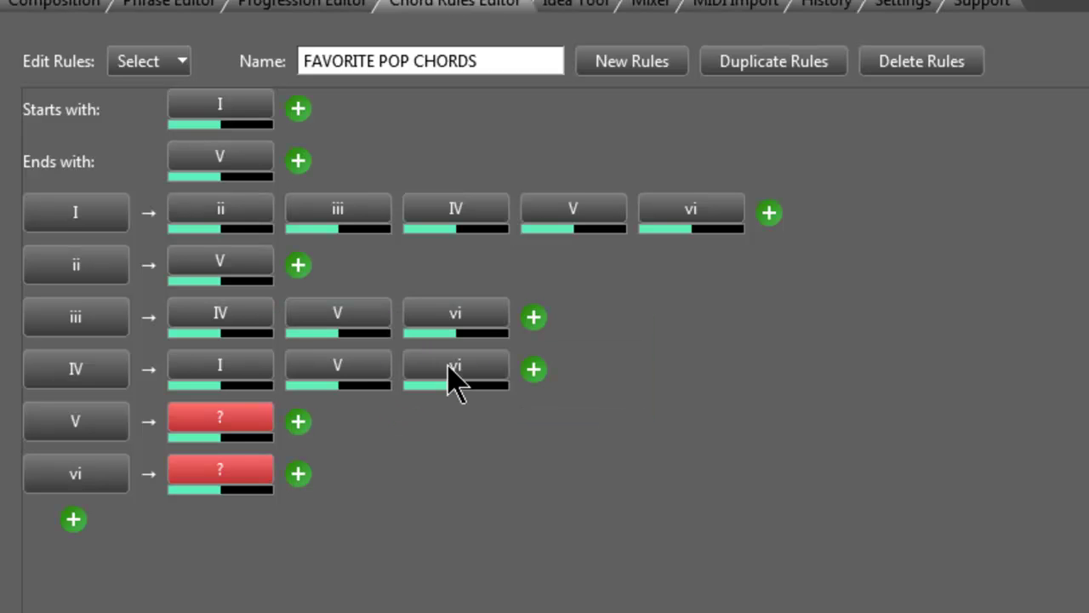
Step: Let chord V move on to I, vi and IV
{"action": "double_click", "coordinate": [241, 418]}
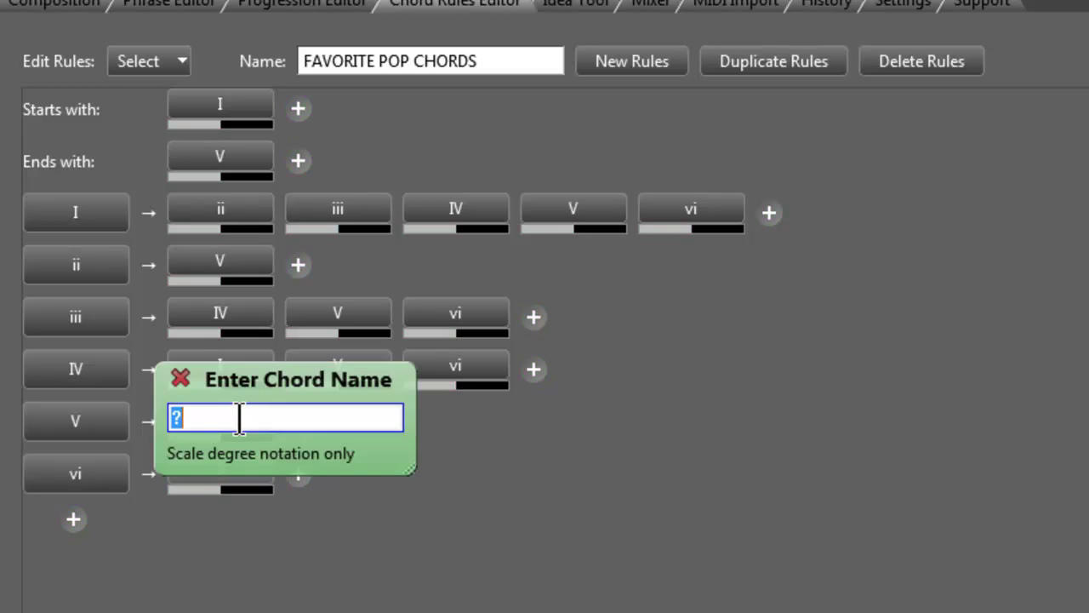
{"action": "type", "text": "I"}
{"action": "key", "text": "Return"}
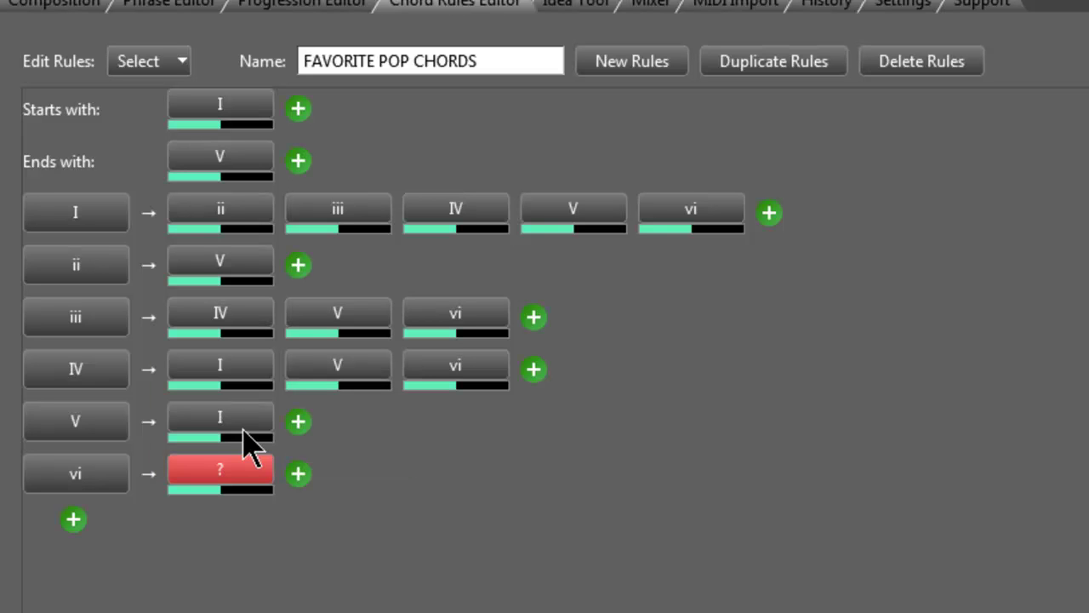
{"action": "left_click", "coordinate": [298, 420]}
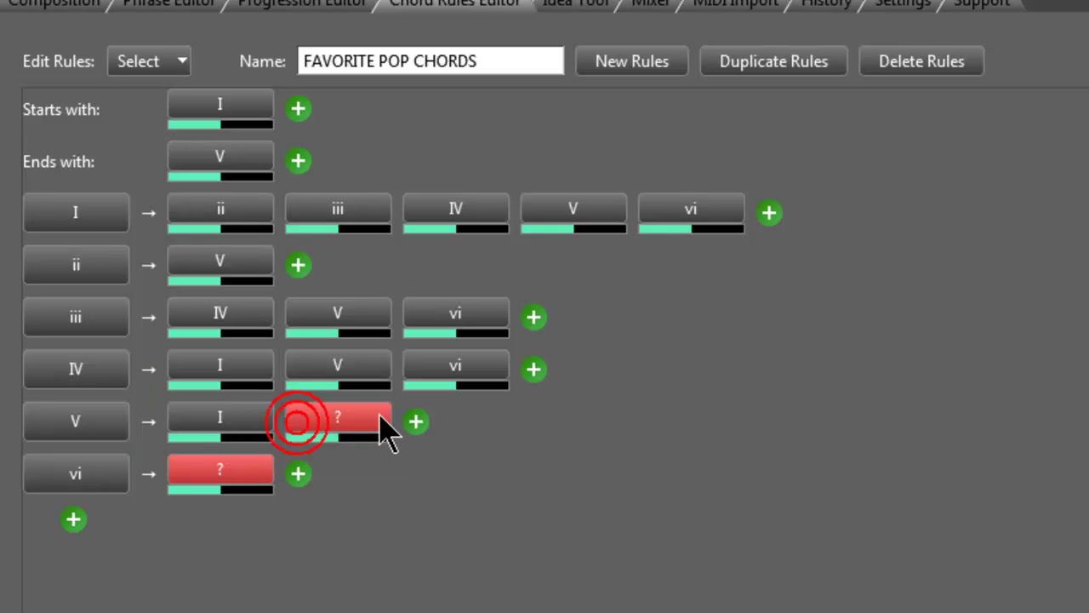
{"action": "double_click", "coordinate": [357, 419]}
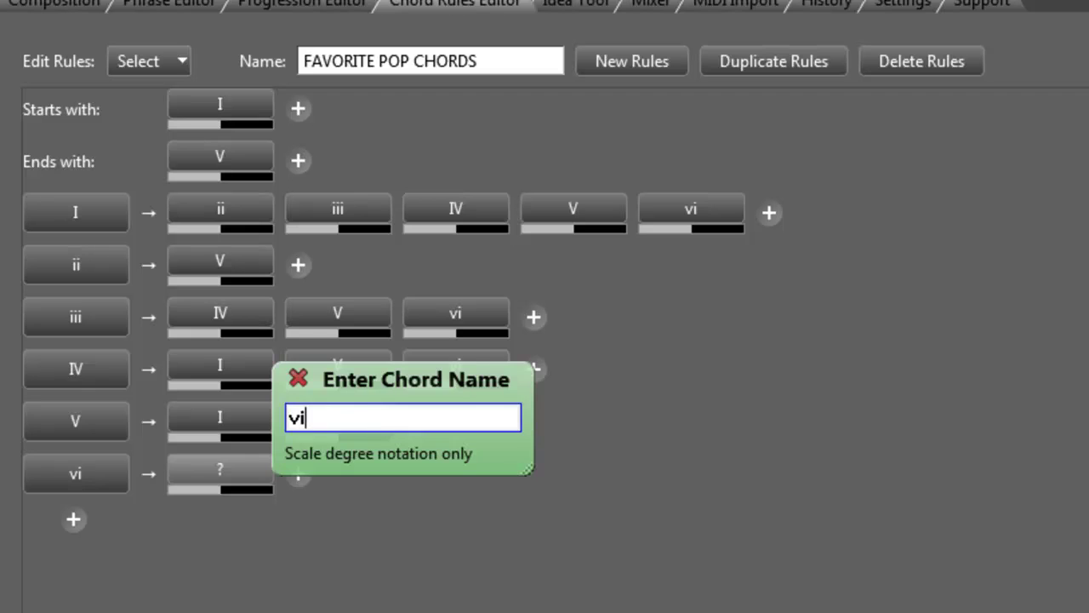
{"action": "type", "text": "vi"}
{"action": "key", "text": "Return"}
{"action": "left_click", "coordinate": [415, 423]}
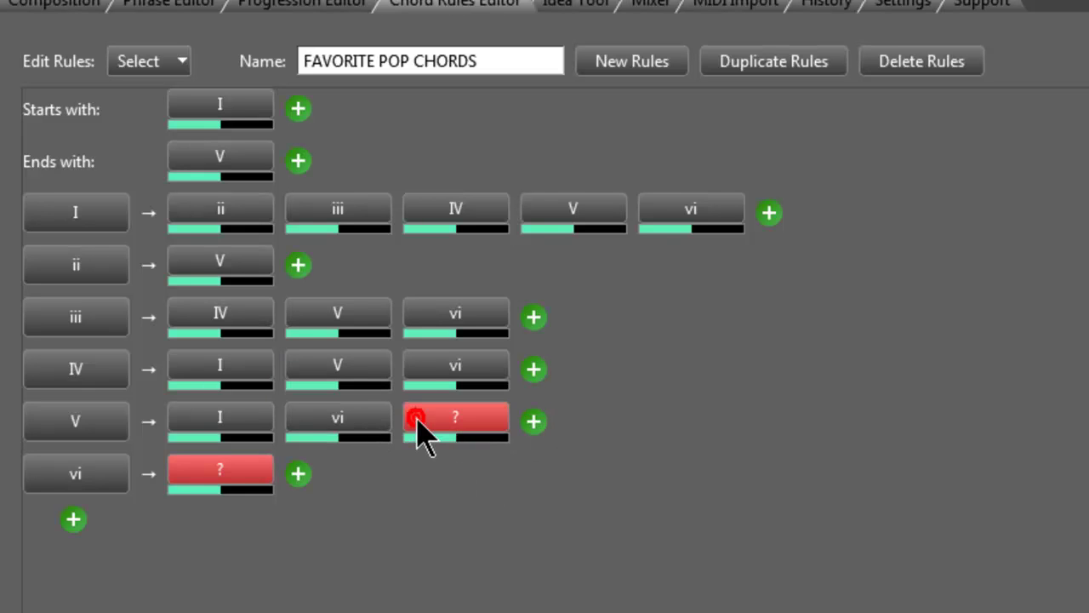
{"action": "double_click", "coordinate": [487, 417]}
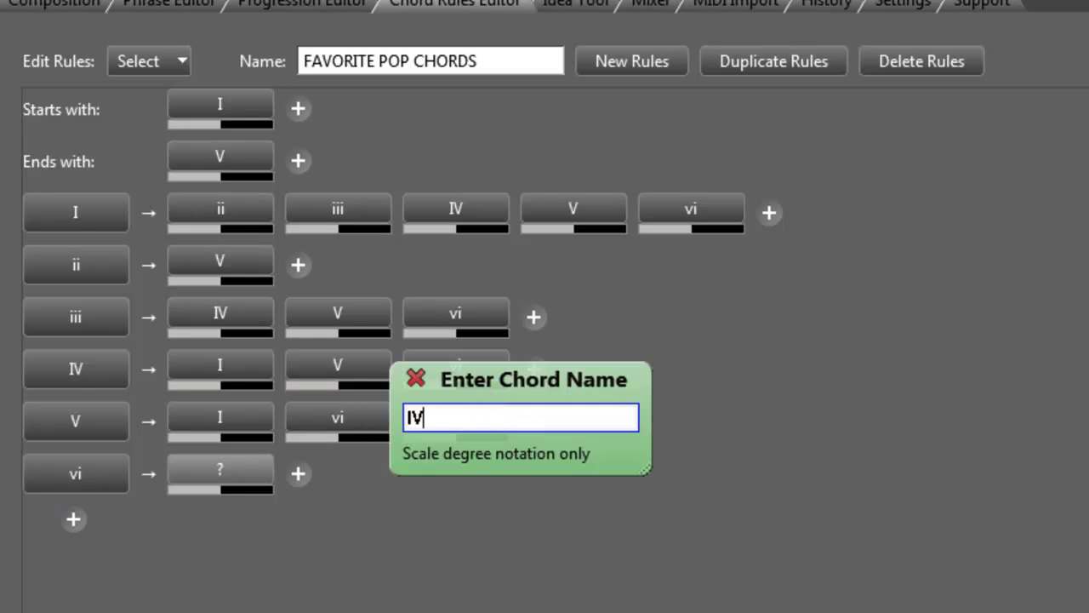
{"action": "key", "text": "Return"}
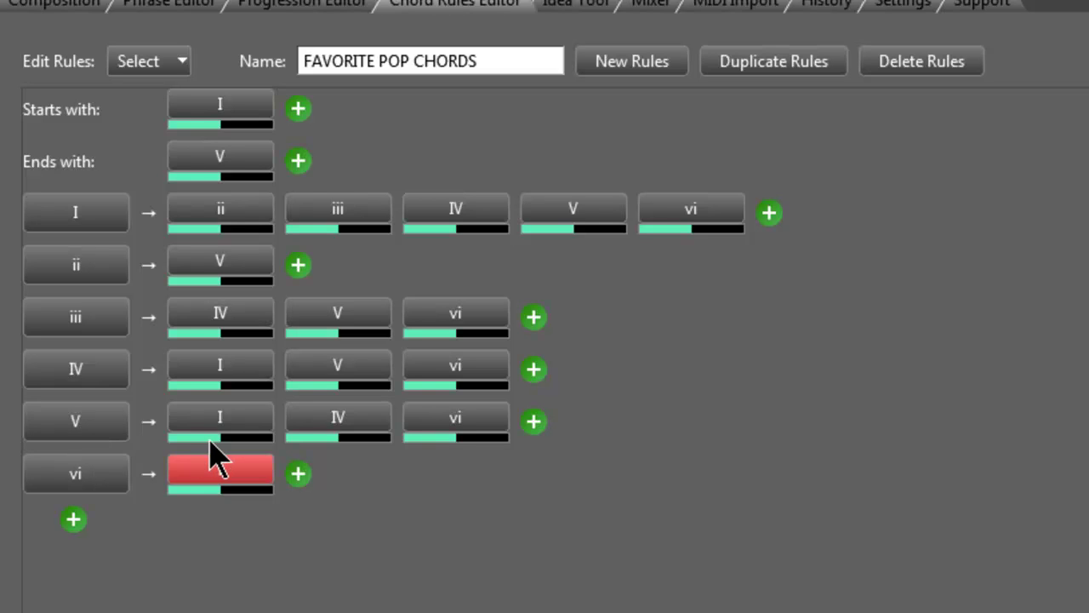
Step: Raise V's weights: to I full, to IV about three quarters, to vi nearly full
{"action": "left_click_drag", "start_coordinate": [213, 436], "coordinate": [274, 436]}
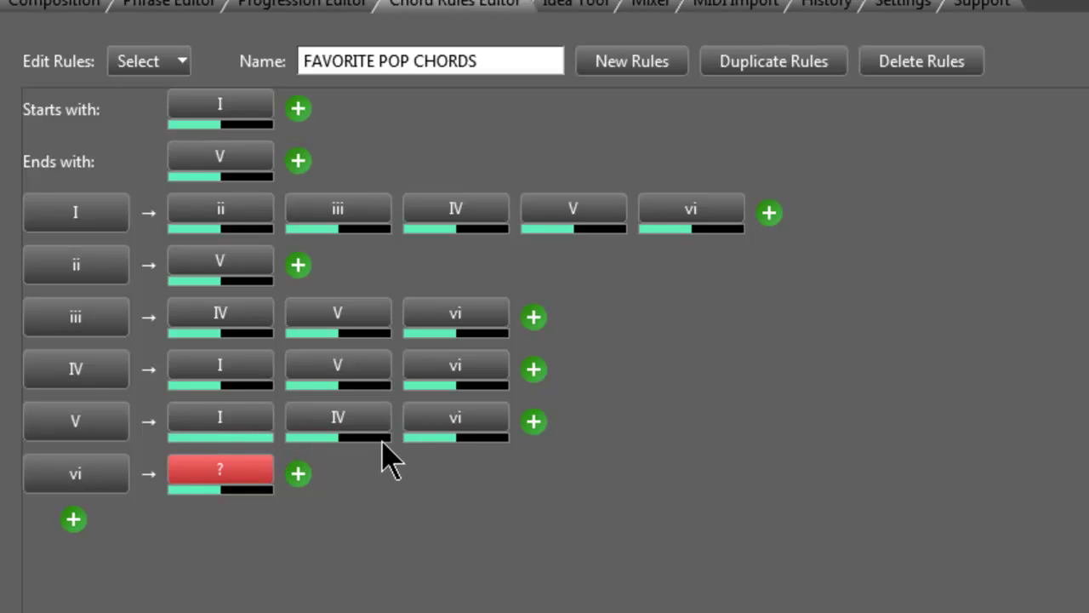
{"action": "left_click_drag", "start_coordinate": [333, 437], "coordinate": [364, 450]}
{"action": "mouse_move", "coordinate": [452, 439]}
{"action": "left_mouse_down"}
{"action": "mouse_move", "coordinate": [517, 454]}
{"action": "mouse_move", "coordinate": [498, 441]}
{"action": "left_mouse_up"}
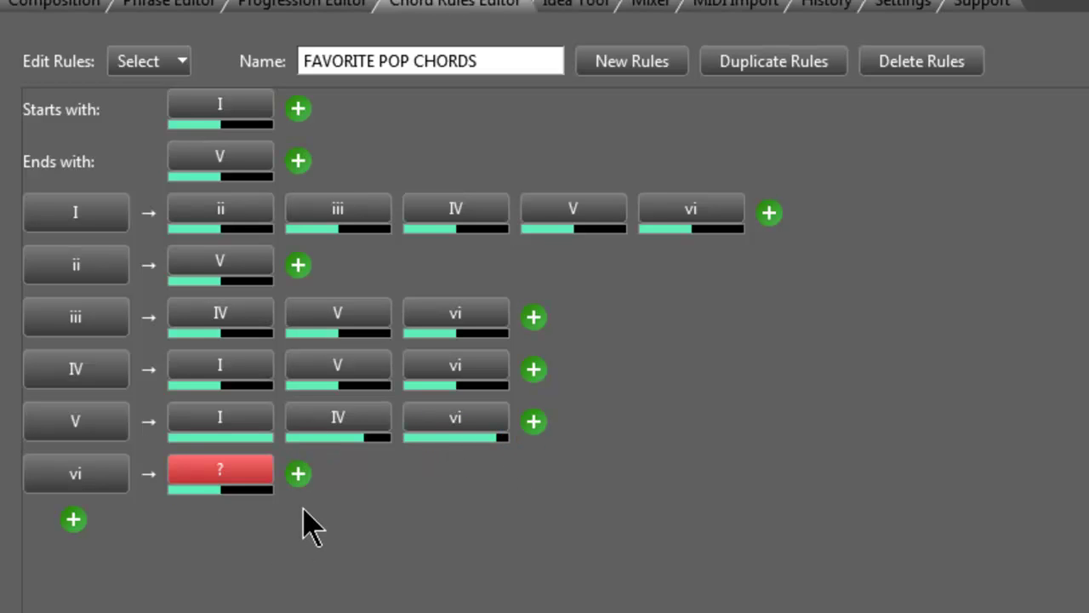
Step: Give chord vi the follow-ups IV and V and raise the IV weight
{"action": "left_click", "coordinate": [205, 469]}
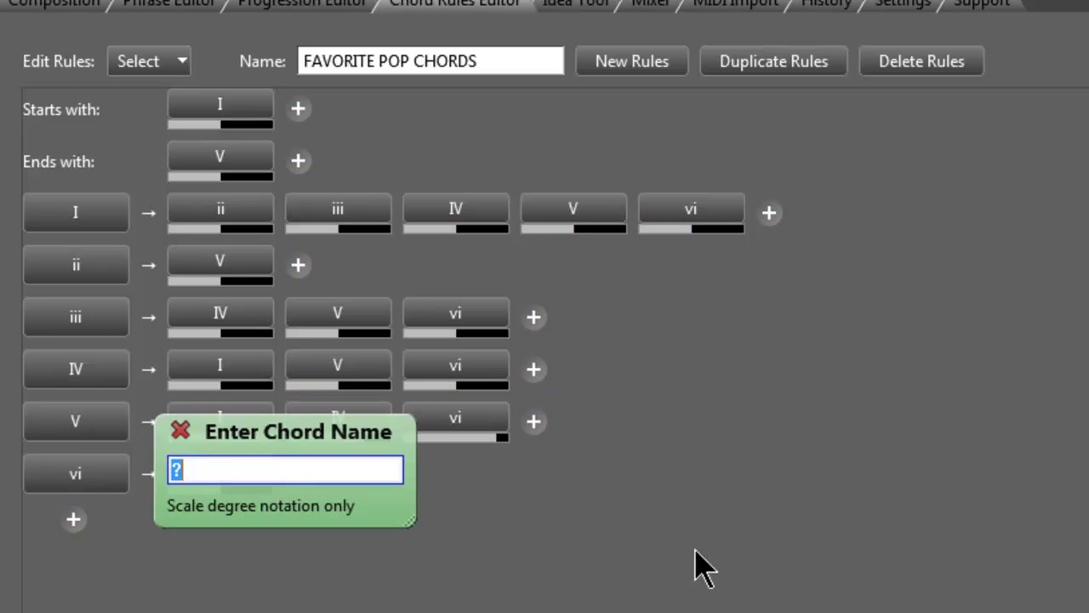
{"action": "type", "text": "IV"}
{"action": "key", "text": "Return"}
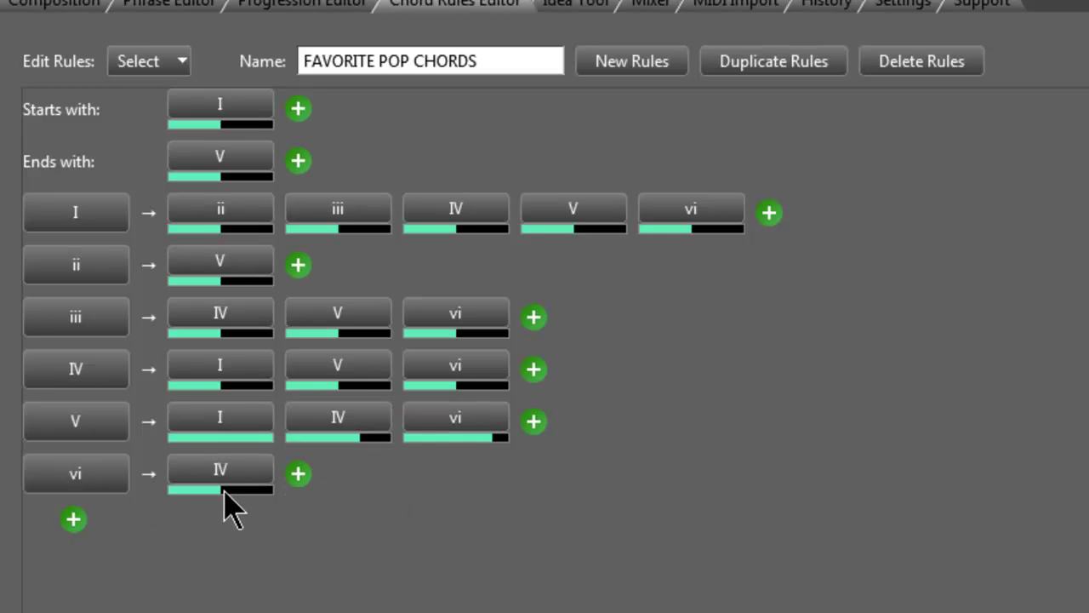
{"action": "left_click", "coordinate": [300, 475]}
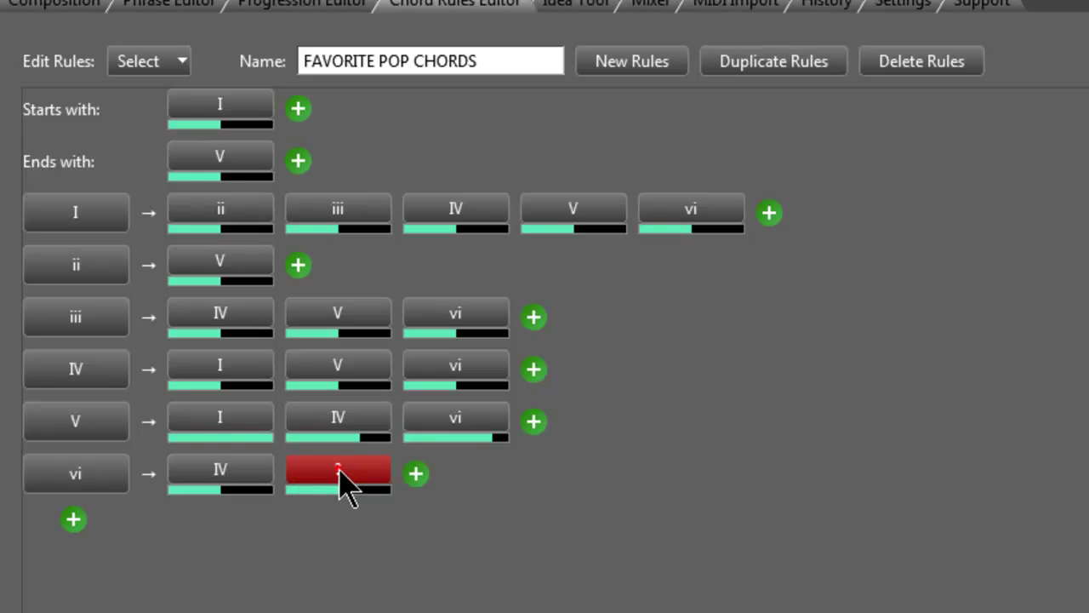
{"action": "type", "text": "V"}
{"action": "key", "text": "Return"}
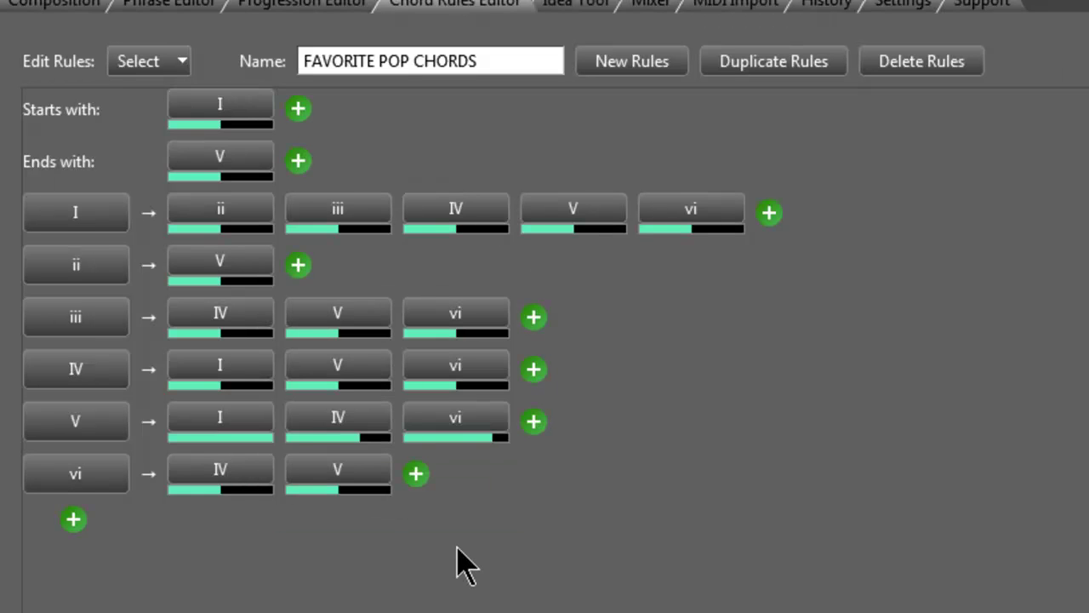
{"action": "left_click_drag", "start_coordinate": [220, 489], "coordinate": [265, 491]}
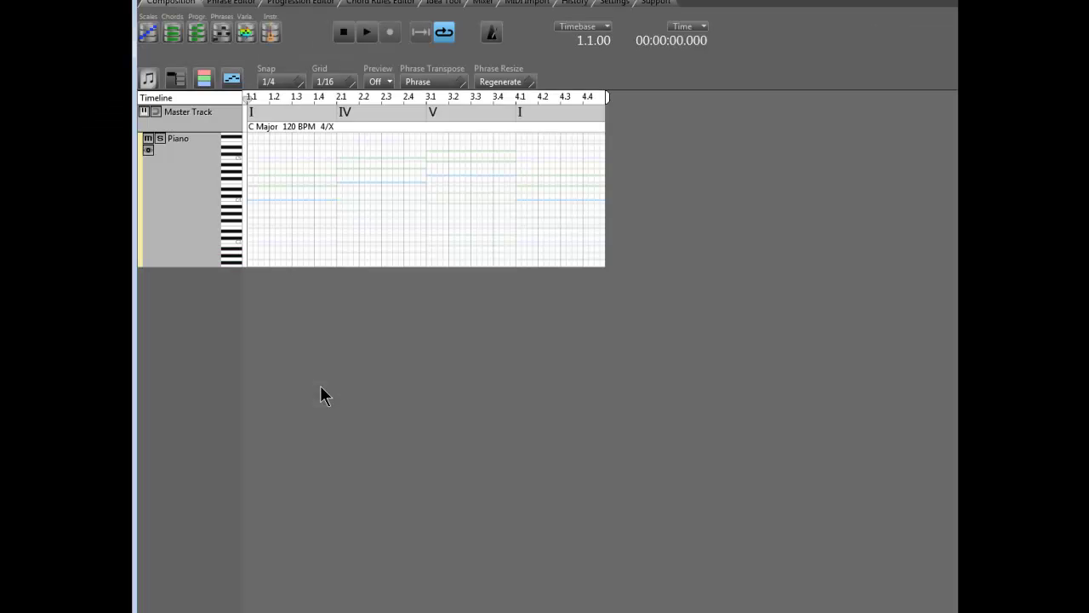
Step: Set the Master Track's Chord Rules to FAVORITE POP CHORDS and pick the opening I chord
{"action": "left_click", "coordinate": [196, 115]}
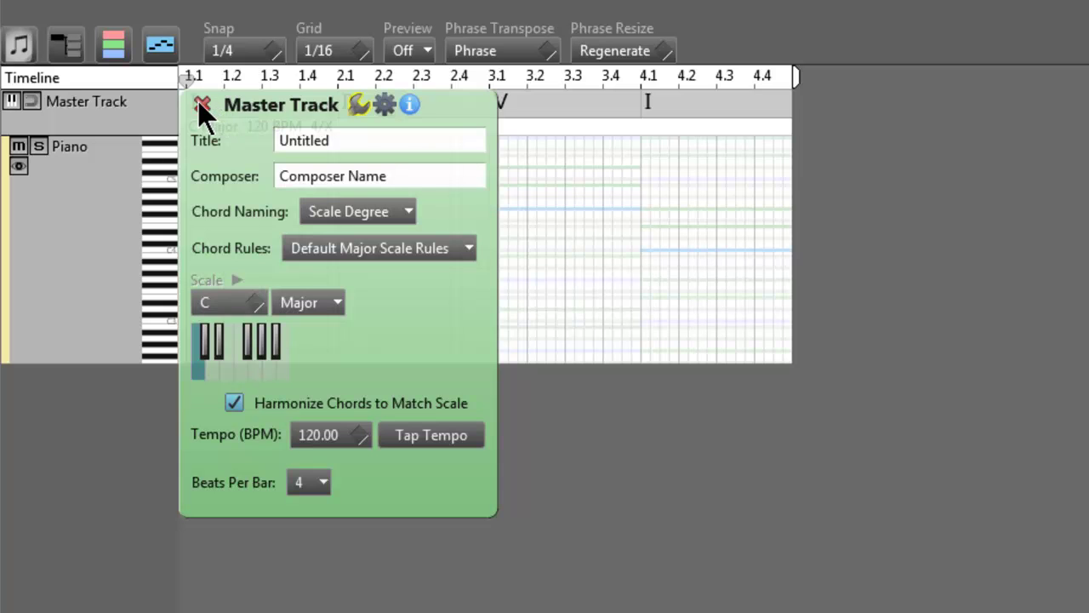
{"action": "left_click", "coordinate": [470, 245]}
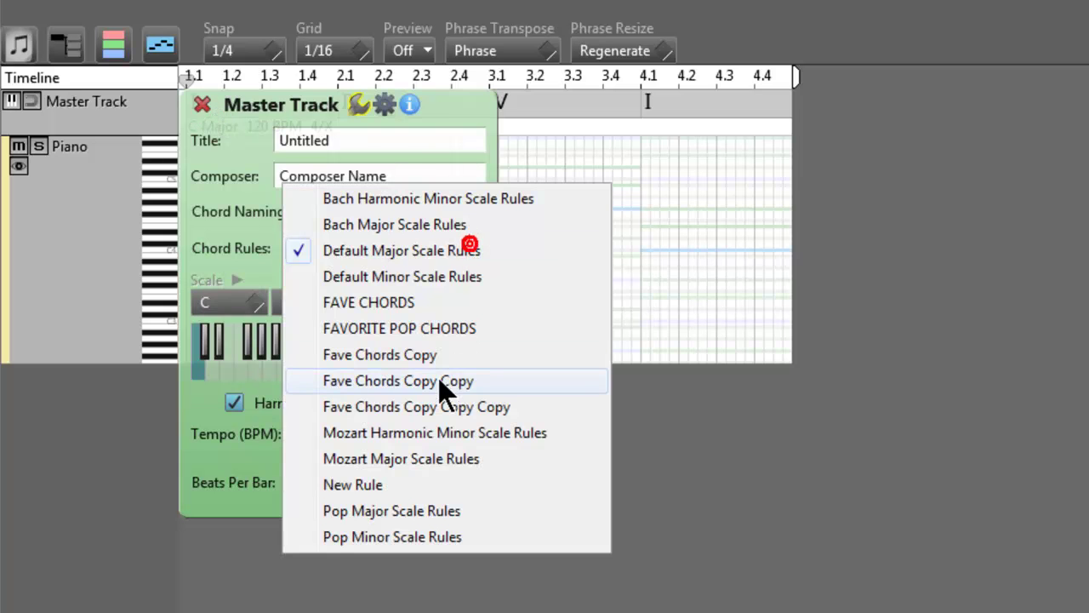
{"action": "left_click", "coordinate": [418, 327]}
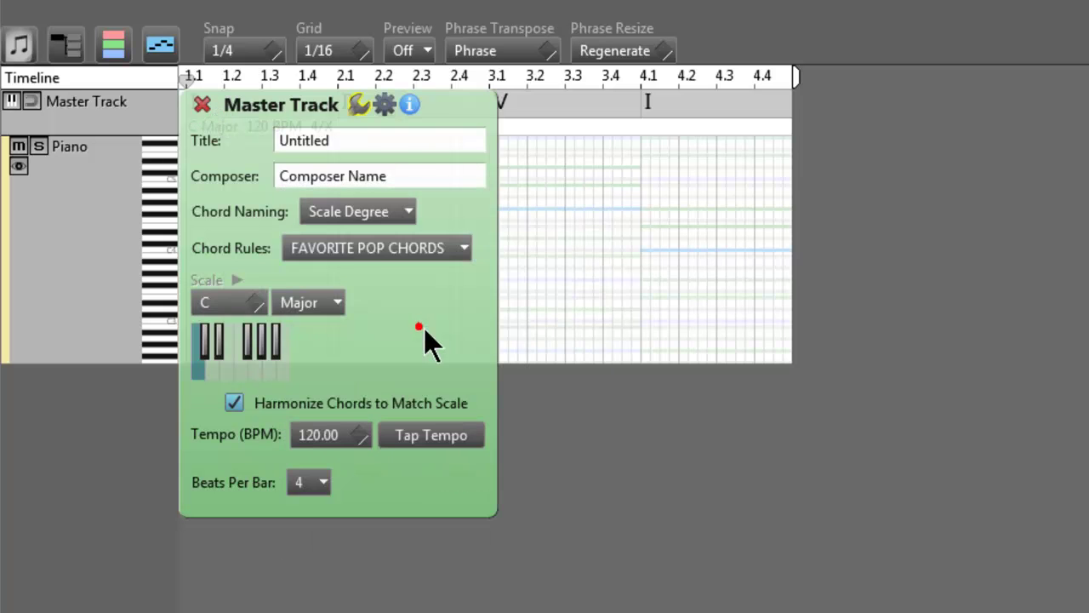
{"action": "left_click", "coordinate": [201, 99]}
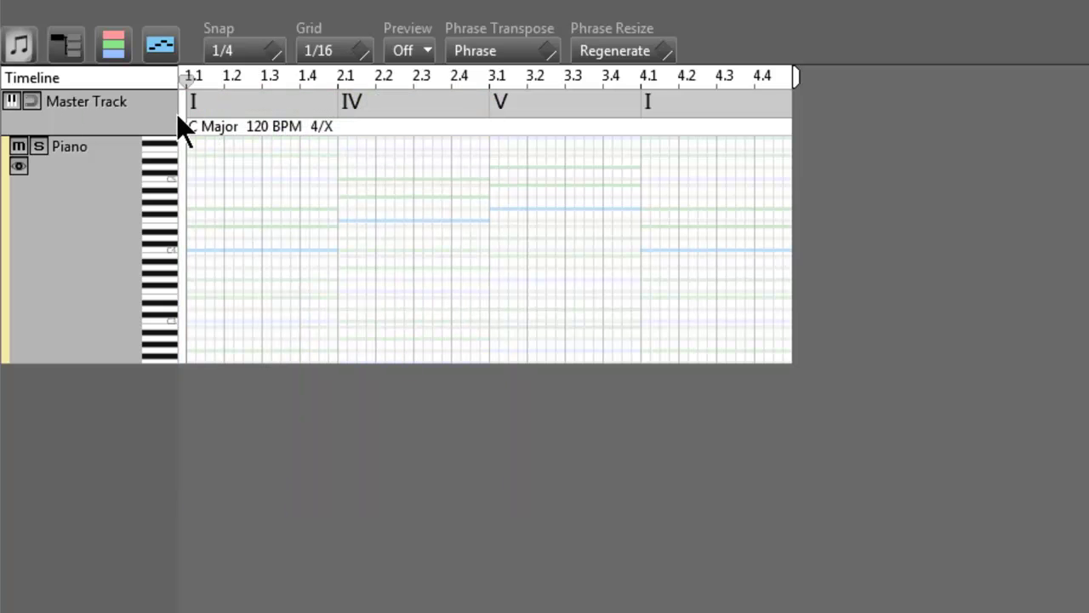
{"action": "left_click", "coordinate": [194, 104]}
Step: Audition IIIm, IV, V, VIm and IIm as the second chord after I, settling on V
{"action": "left_click", "coordinate": [194, 104]}
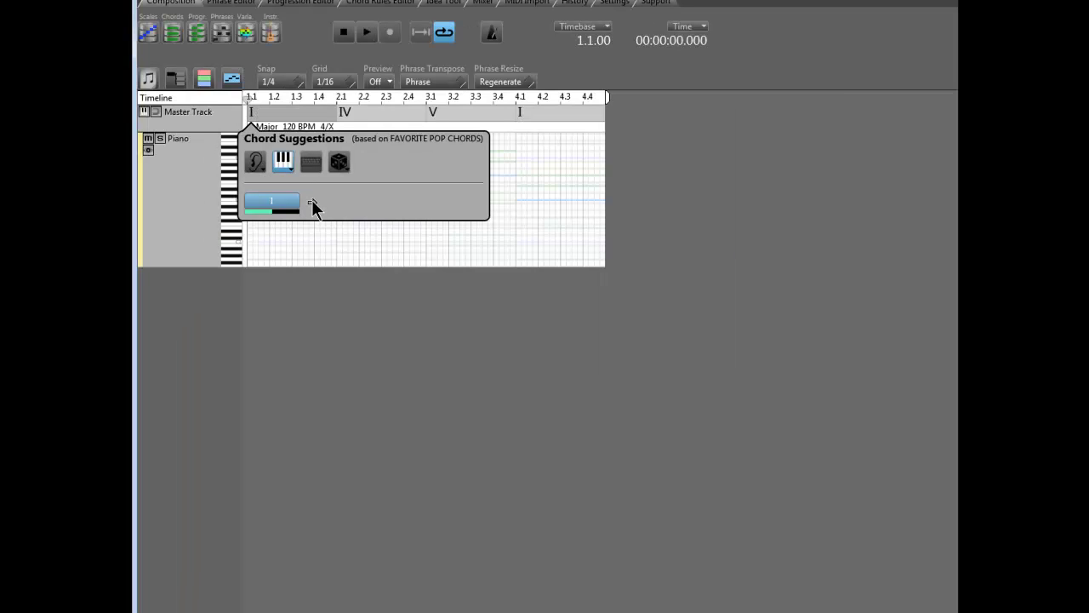
{"action": "left_click", "coordinate": [313, 204]}
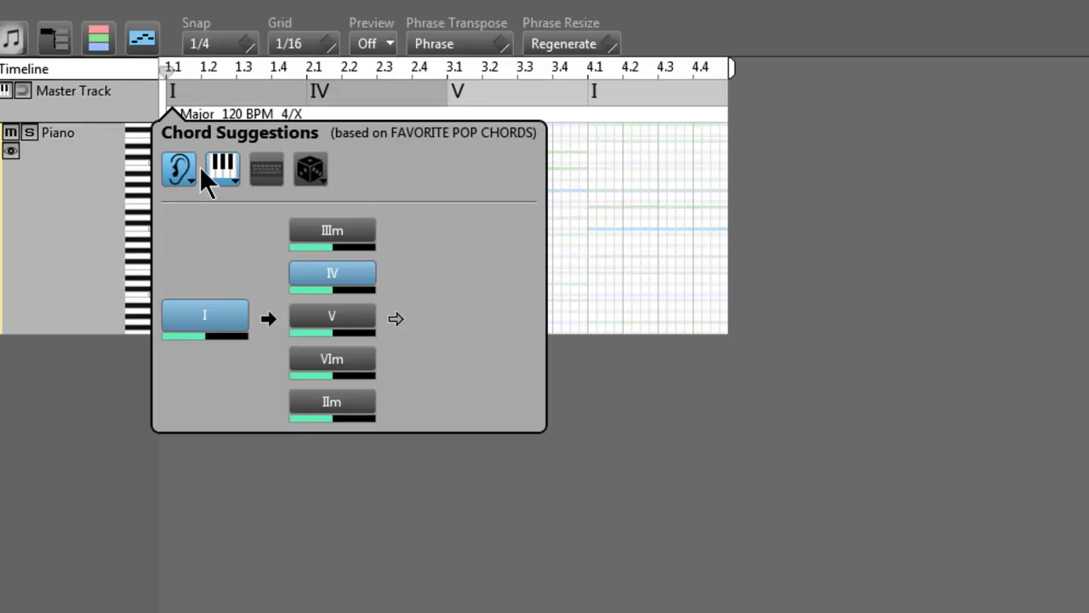
{"action": "left_click", "coordinate": [339, 227]}
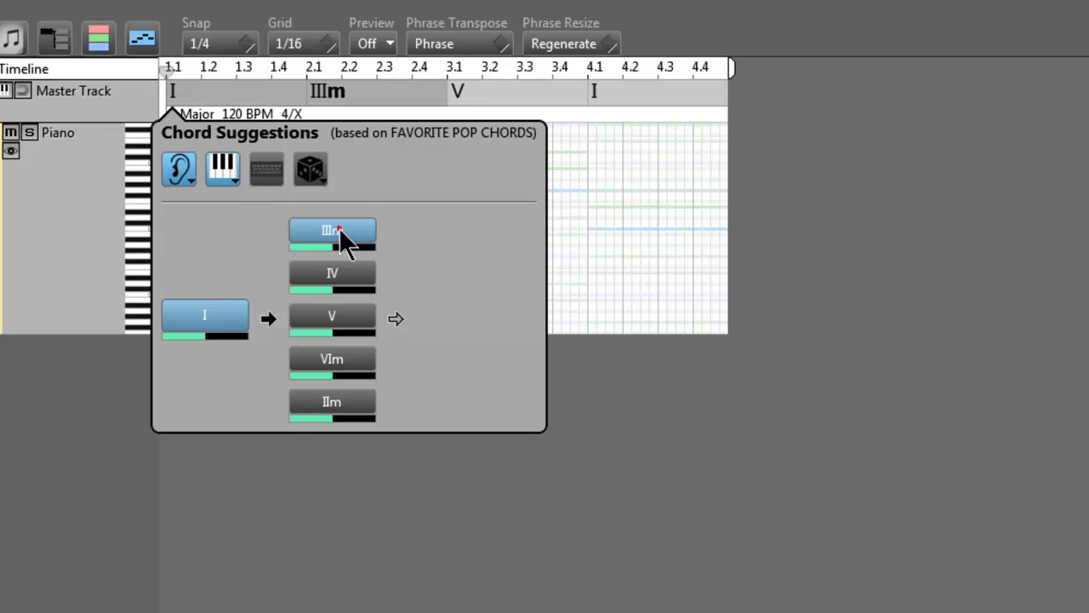
{"action": "left_click", "coordinate": [343, 272]}
{"action": "left_click", "coordinate": [334, 319]}
{"action": "left_click", "coordinate": [340, 360]}
{"action": "left_click", "coordinate": [341, 399]}
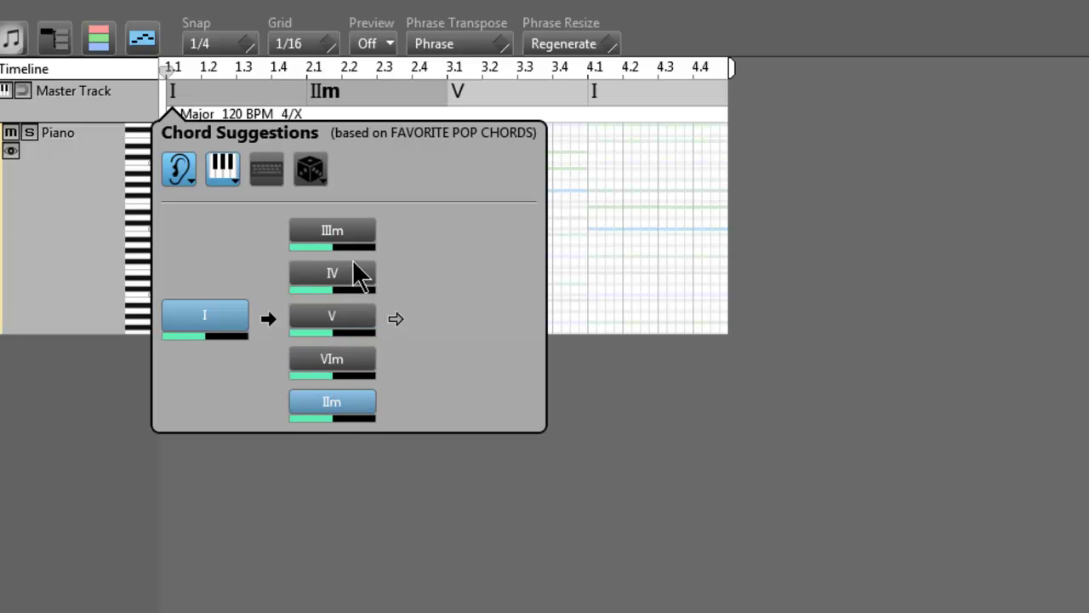
{"action": "left_click", "coordinate": [338, 322]}
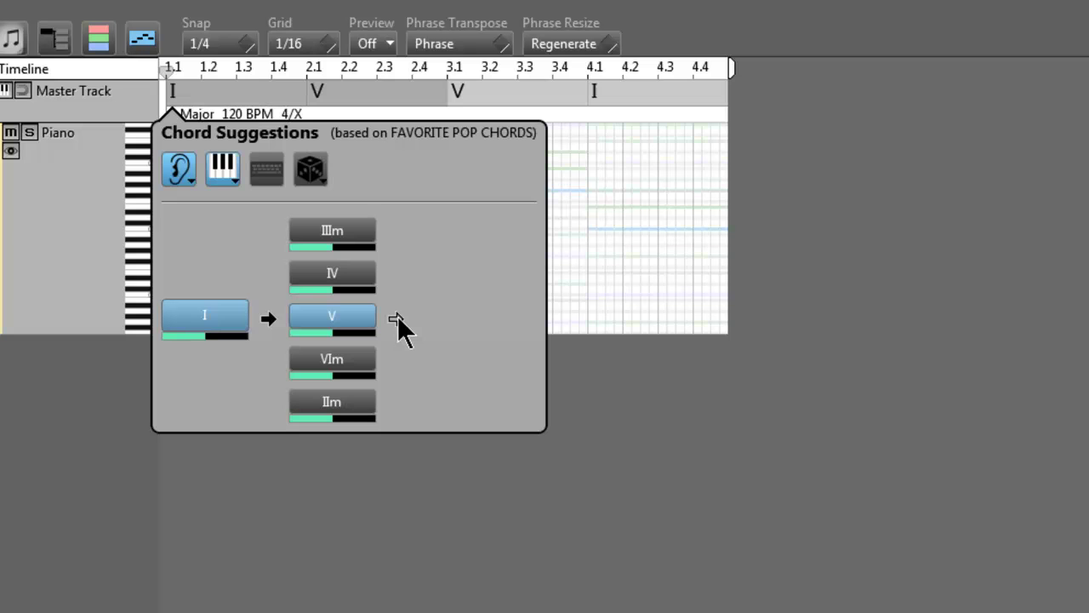
{"action": "left_click", "coordinate": [398, 315]}
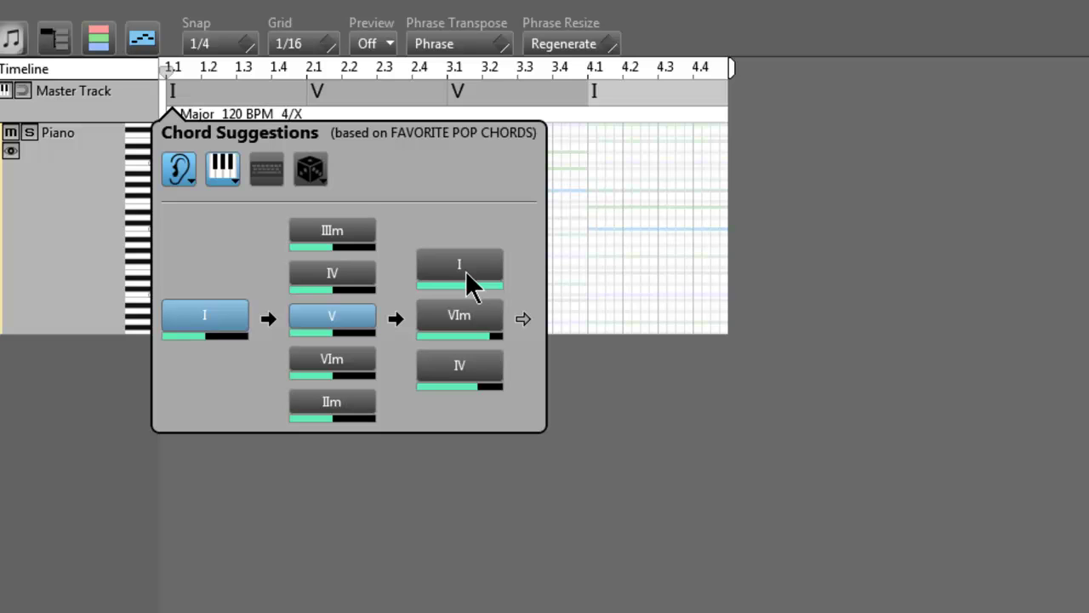
Step: Make bar 3 IV and bar 4 V, completing the I–V–IV–V progression
{"action": "left_click", "coordinate": [465, 364]}
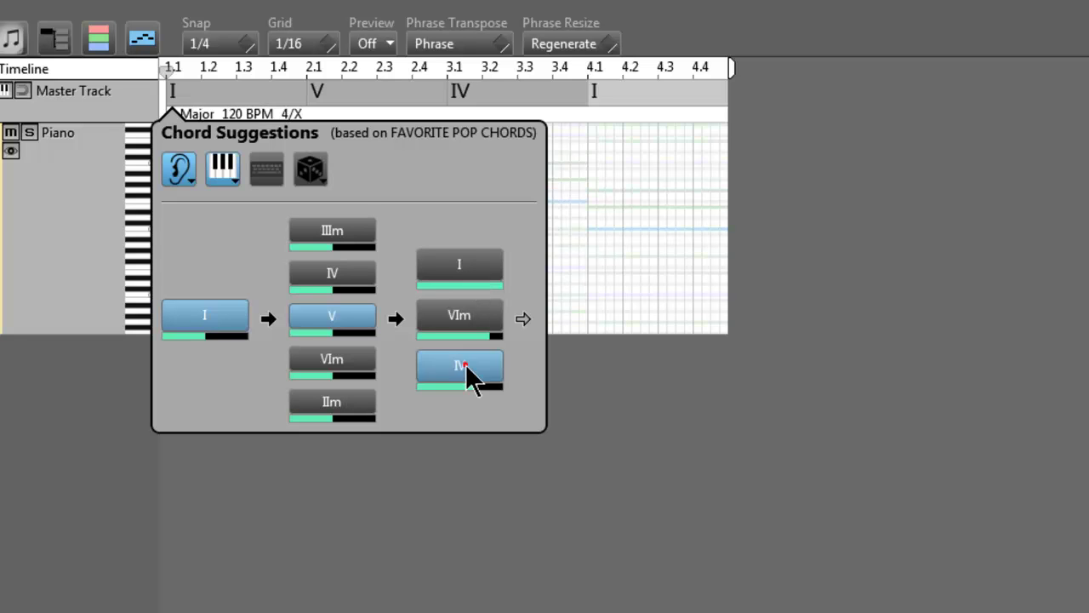
{"action": "left_click", "coordinate": [523, 318]}
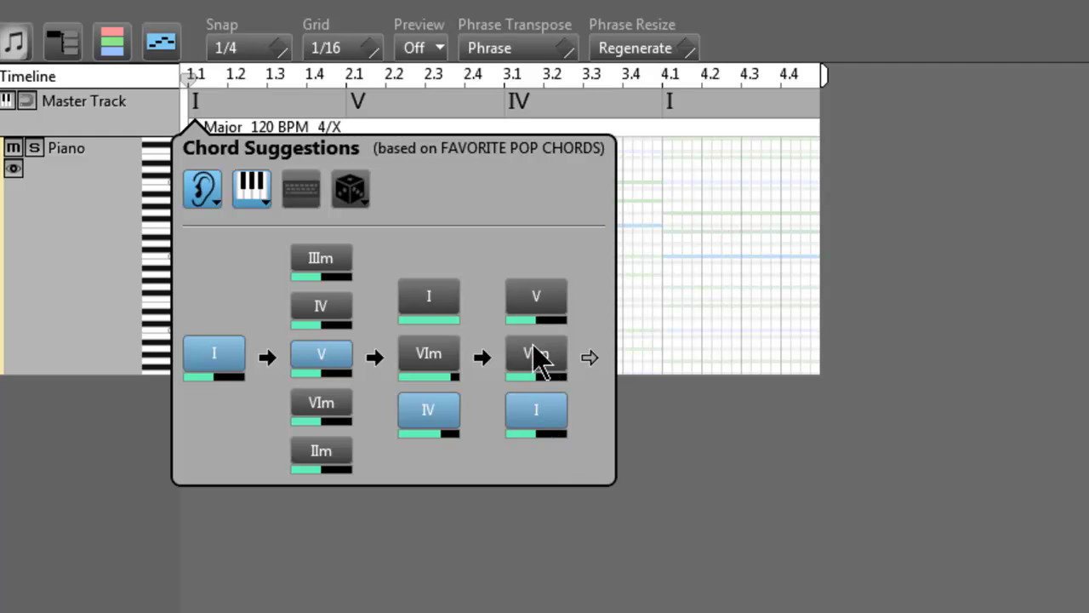
{"action": "left_click", "coordinate": [536, 299]}
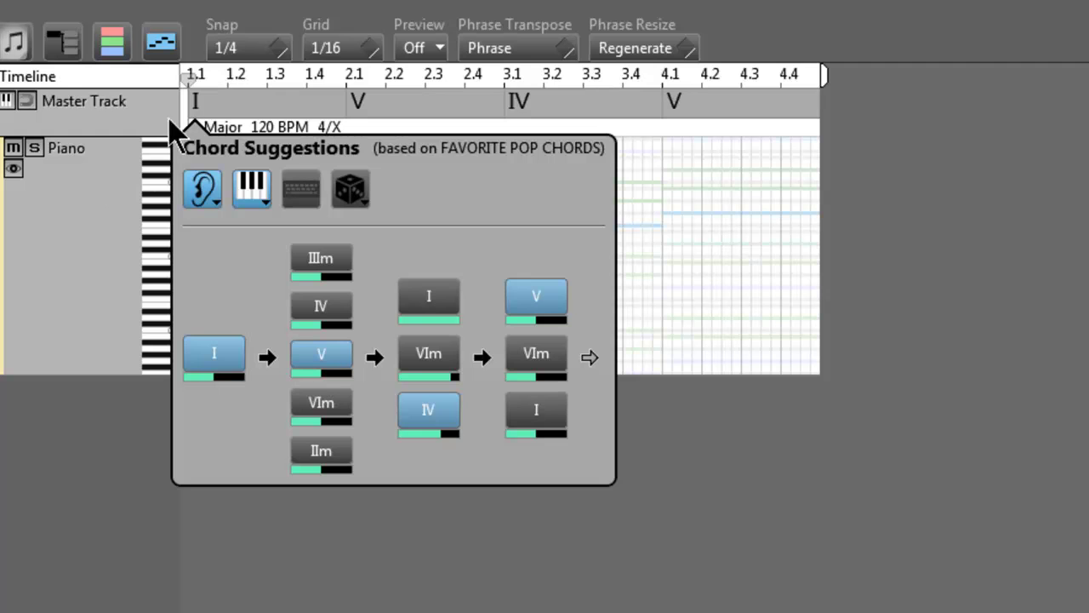
{"action": "left_click", "coordinate": [89, 190]}
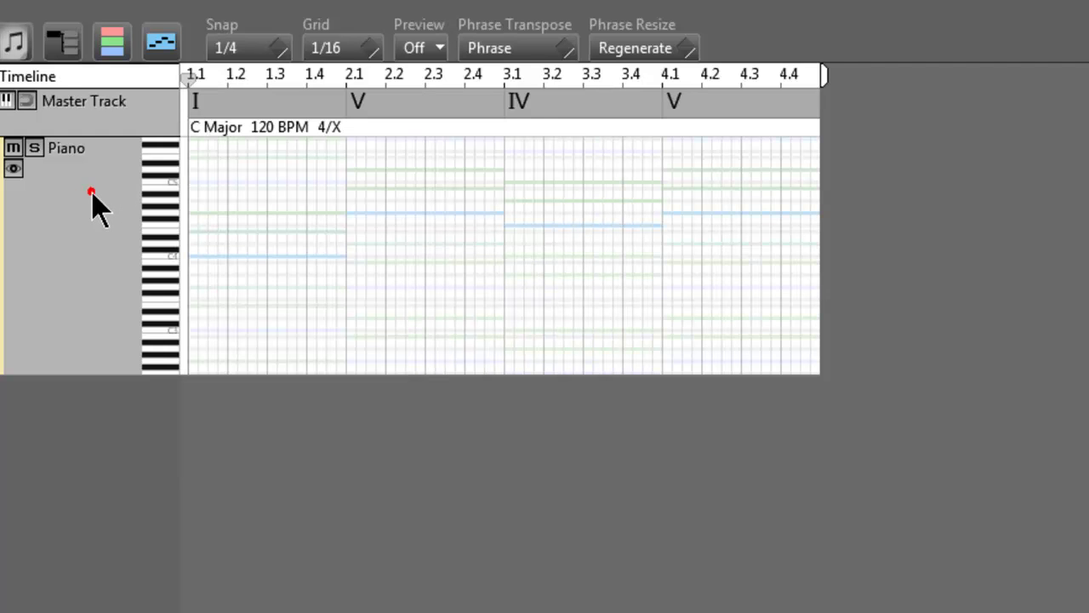
{"action": "left_click", "coordinate": [196, 104]}
Step: Try maj11, sus2, sus4 and 6sus2 on the first chord, then restore plain major I
{"action": "left_click_drag", "start_coordinate": [271, 31], "coordinate": [280, 438]}
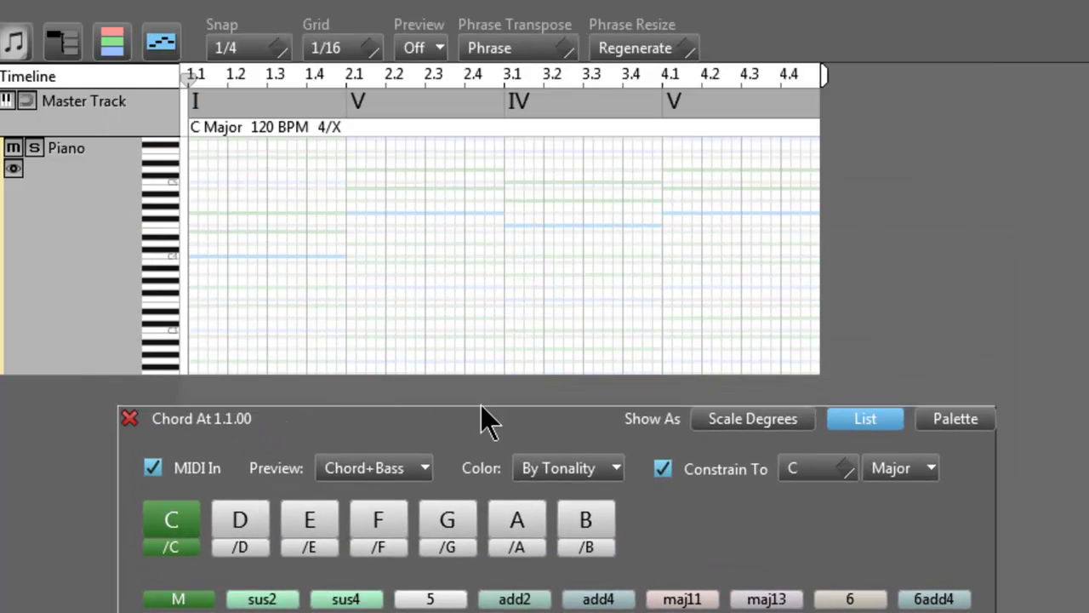
{"action": "left_click", "coordinate": [683, 598]}
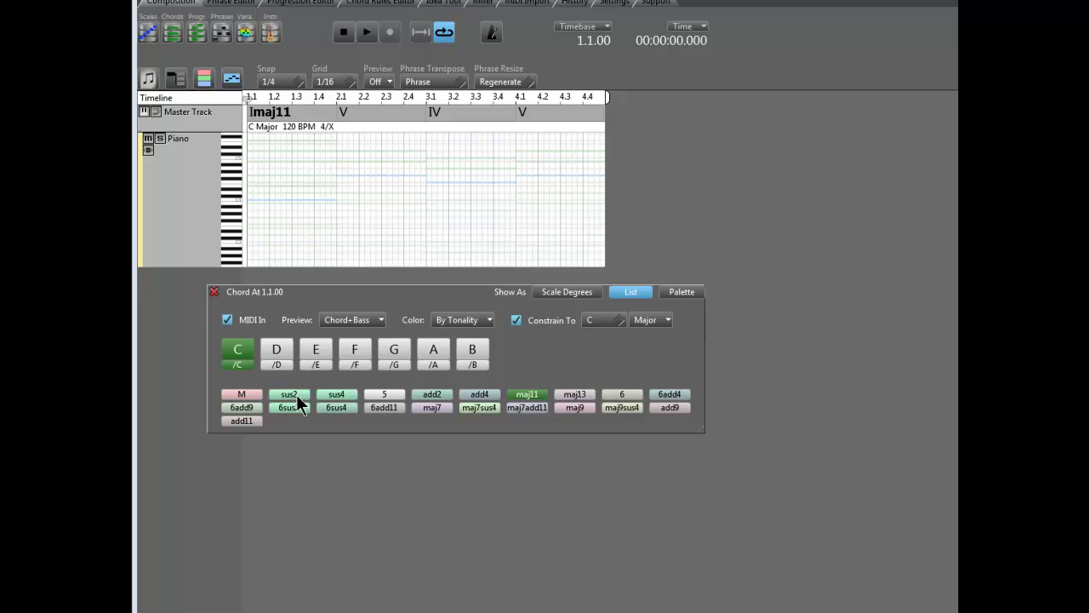
{"action": "left_click", "coordinate": [293, 395]}
{"action": "left_click", "coordinate": [339, 395]}
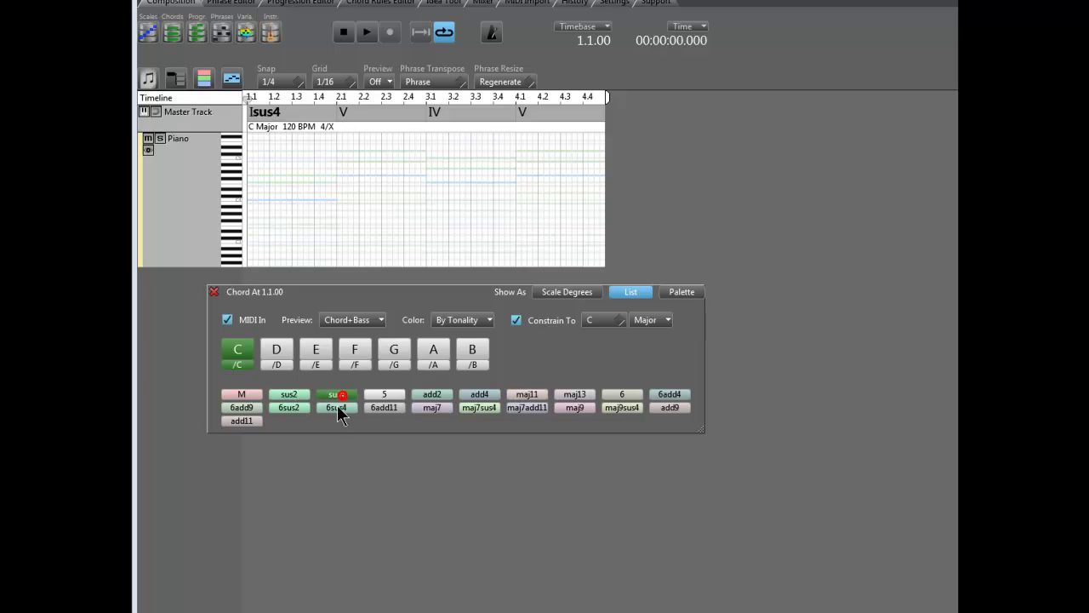
{"action": "left_click", "coordinate": [284, 406]}
{"action": "left_click", "coordinate": [242, 392]}
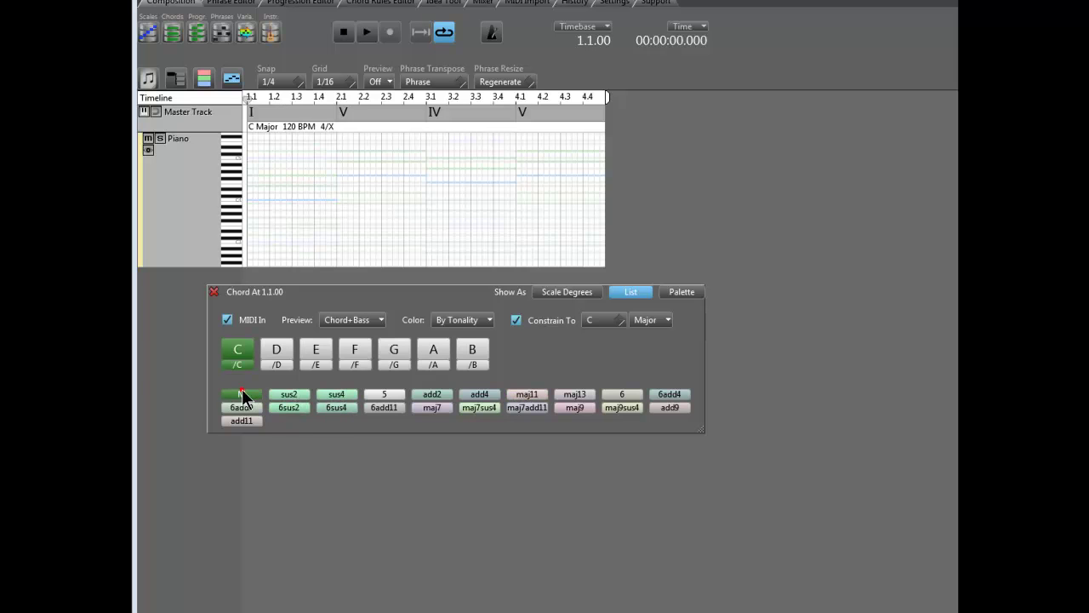
{"action": "left_click", "coordinate": [213, 292]}
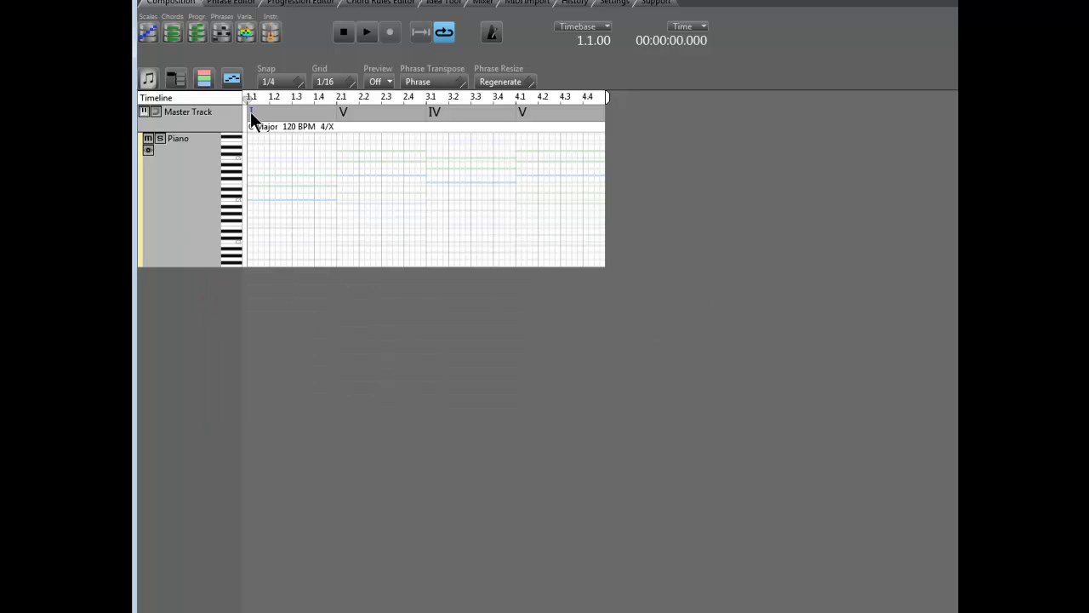
Step: Generate Fingerpicking phrases on the Piano track, play them back, and bring up the Master Track chord rules
{"action": "mouse_move", "coordinate": [251, 111]}
{"action": "left_click", "coordinate": [305, 117]}
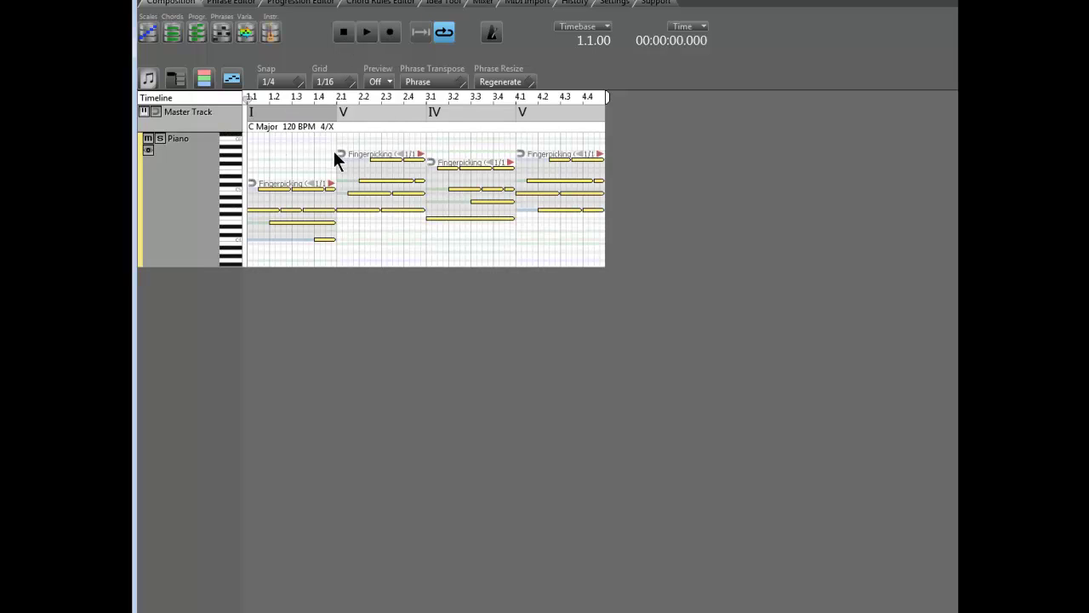
{"action": "left_click", "coordinate": [344, 33]}
{"action": "left_click", "coordinate": [368, 32]}
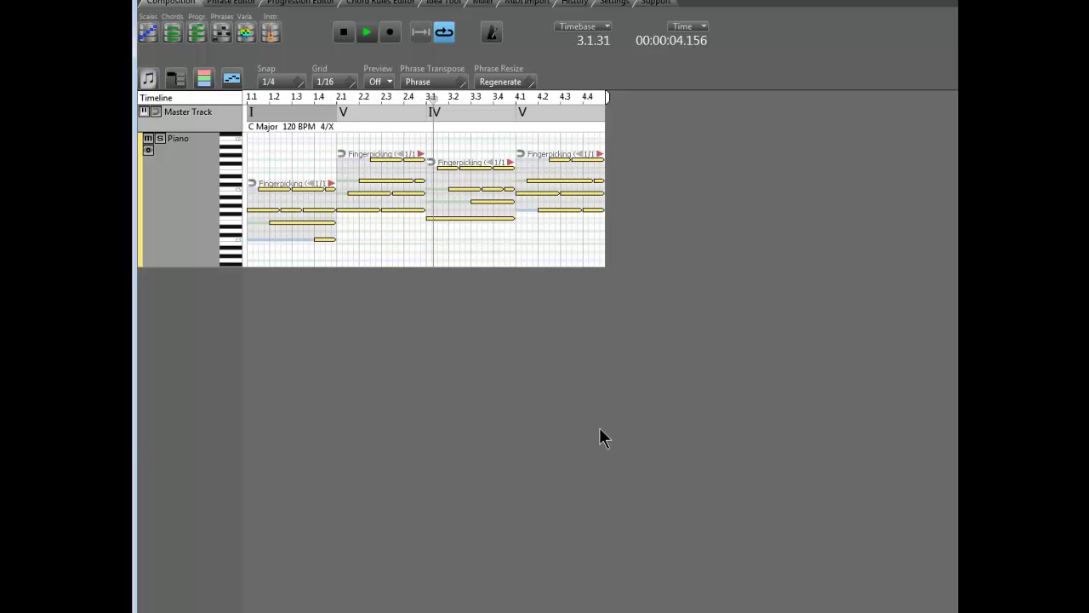
{"action": "left_click", "coordinate": [345, 34]}
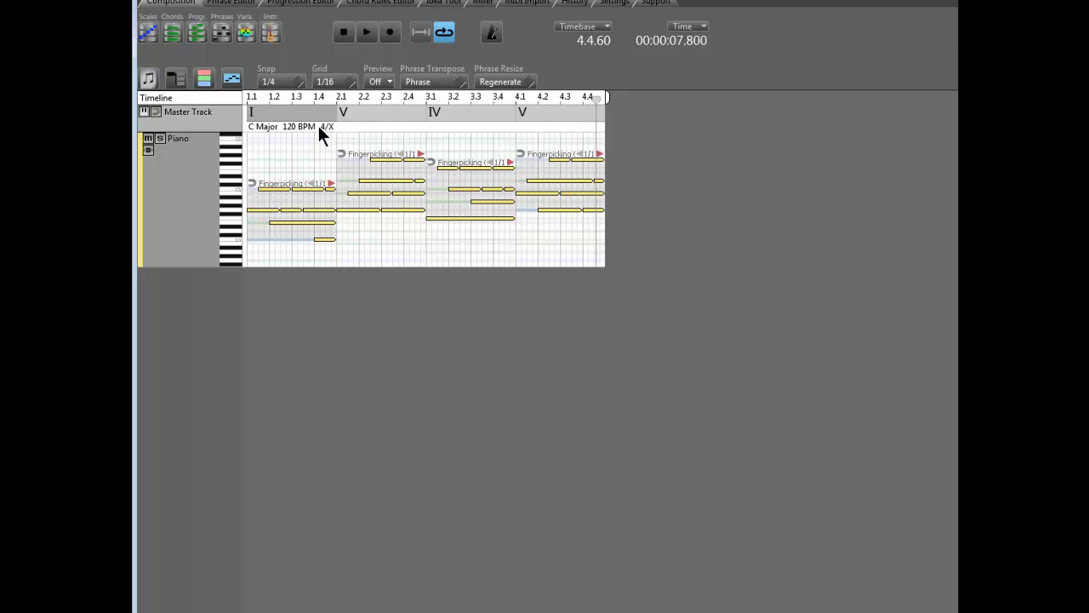
{"action": "left_click", "coordinate": [197, 113]}
{"action": "left_click", "coordinate": [407, 199]}
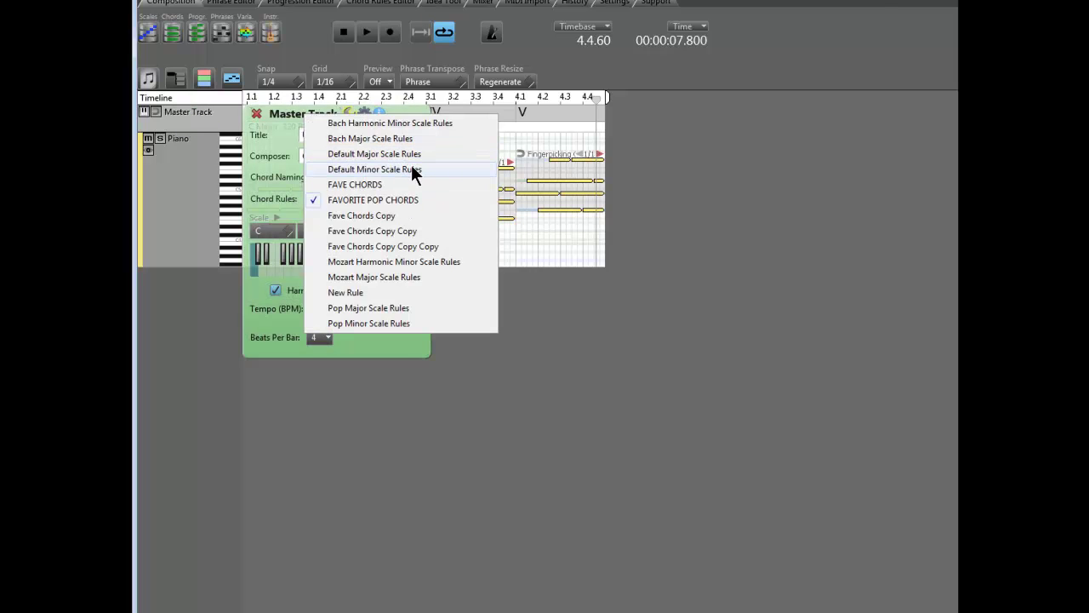
Step: Switch the chord rules to Bach Harmonic Minor Scale Rules and make the first chord Im
{"action": "left_click", "coordinate": [389, 123]}
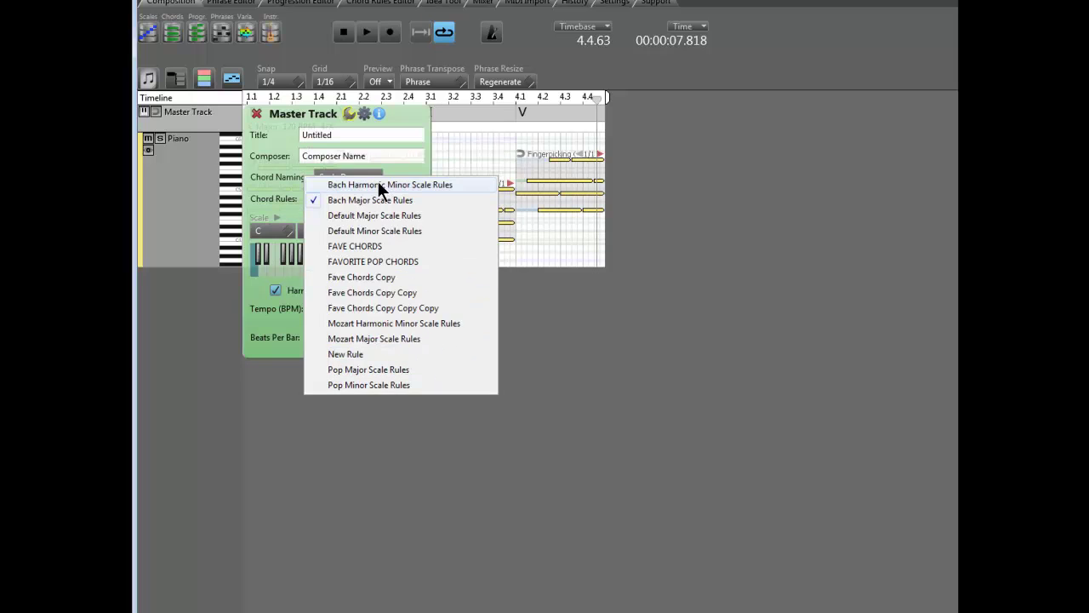
{"action": "left_click", "coordinate": [256, 114]}
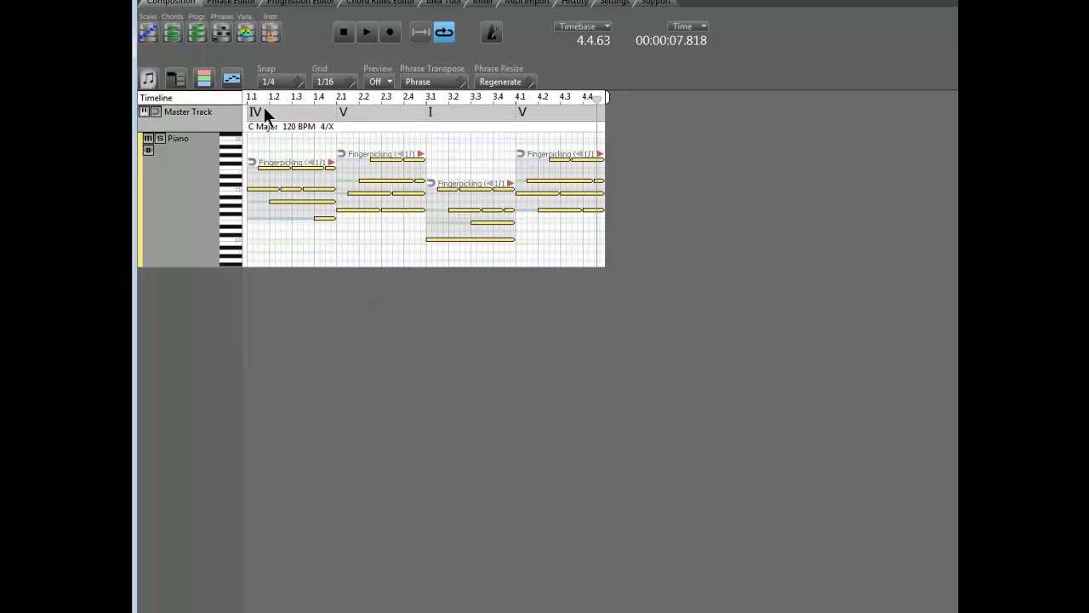
{"action": "left_click", "coordinate": [253, 113]}
{"action": "left_click", "coordinate": [276, 200]}
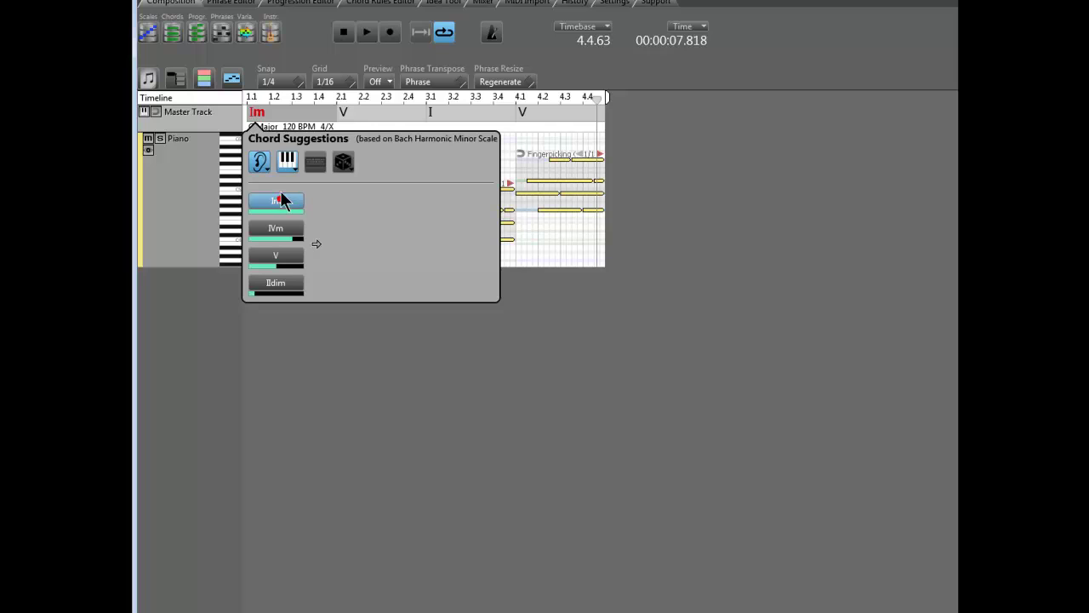
Step: Follow Im with V, Im and IVm from the chord suggestions
{"action": "left_click", "coordinate": [316, 244]}
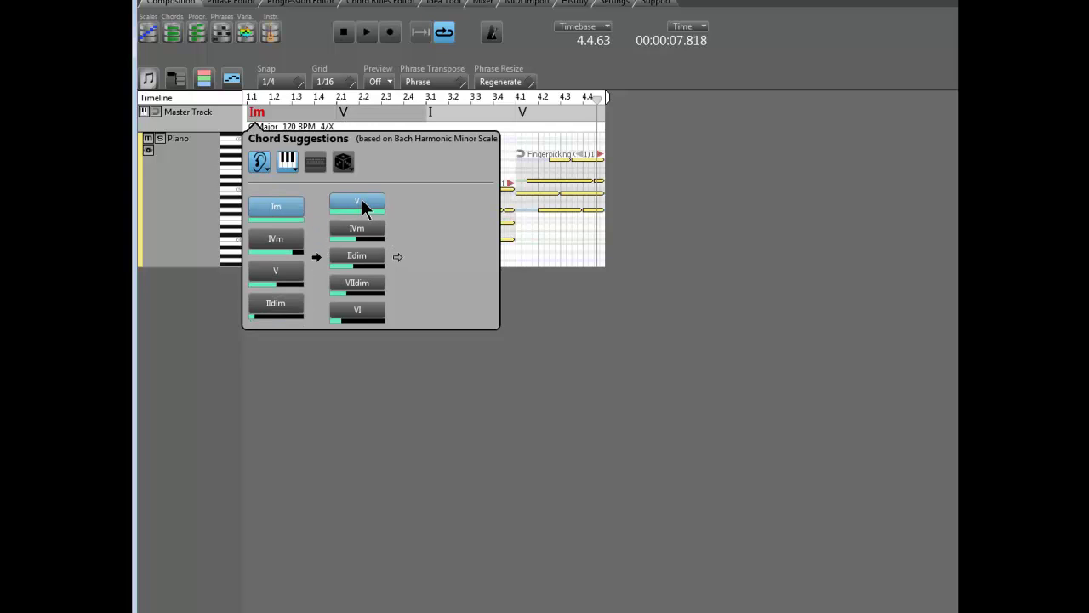
{"action": "left_click", "coordinate": [399, 256]}
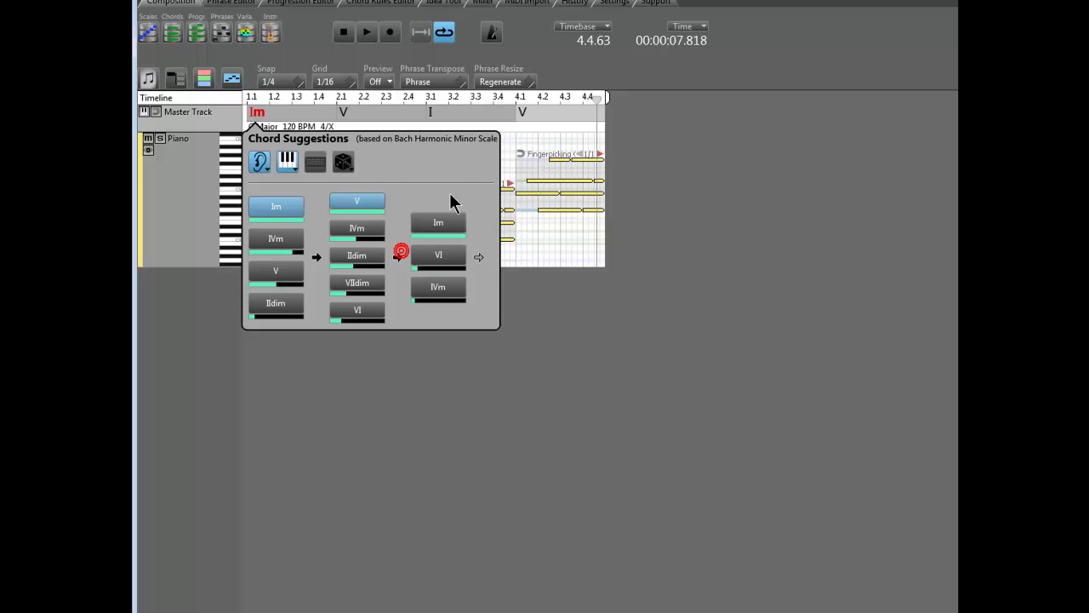
{"action": "left_click", "coordinate": [445, 222]}
{"action": "left_click", "coordinate": [480, 257]}
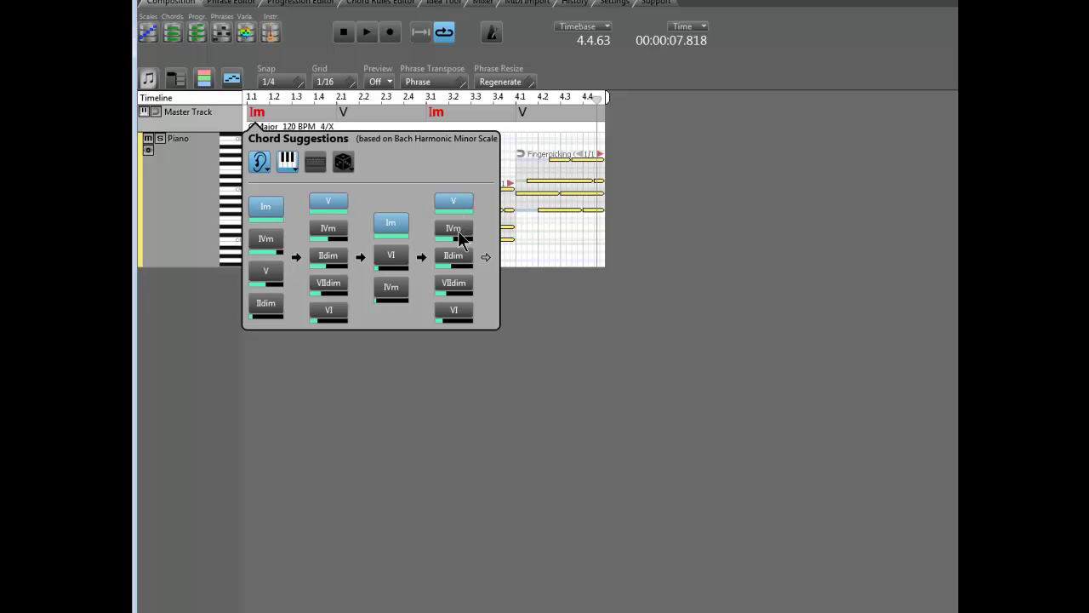
{"action": "left_click", "coordinate": [458, 235]}
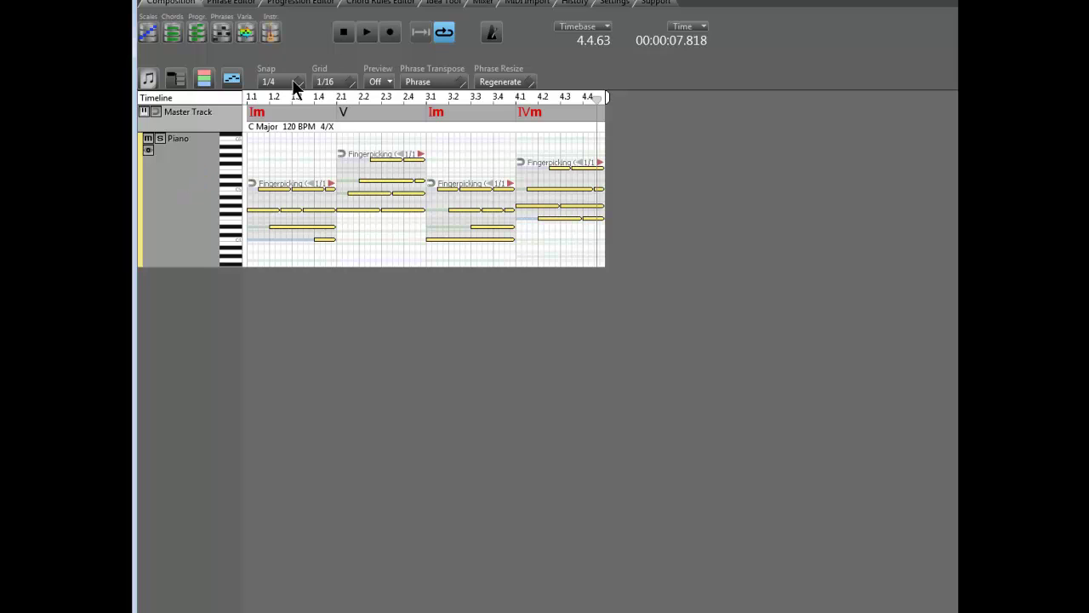
{"action": "left_click", "coordinate": [345, 35]}
{"action": "left_click", "coordinate": [366, 34]}
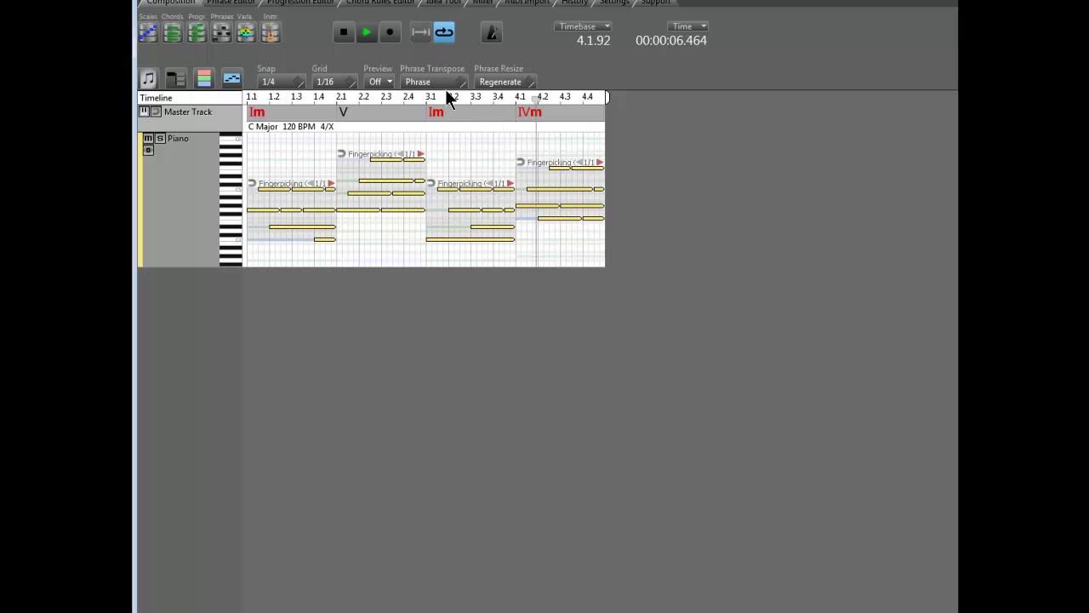
{"action": "left_click", "coordinate": [345, 34]}
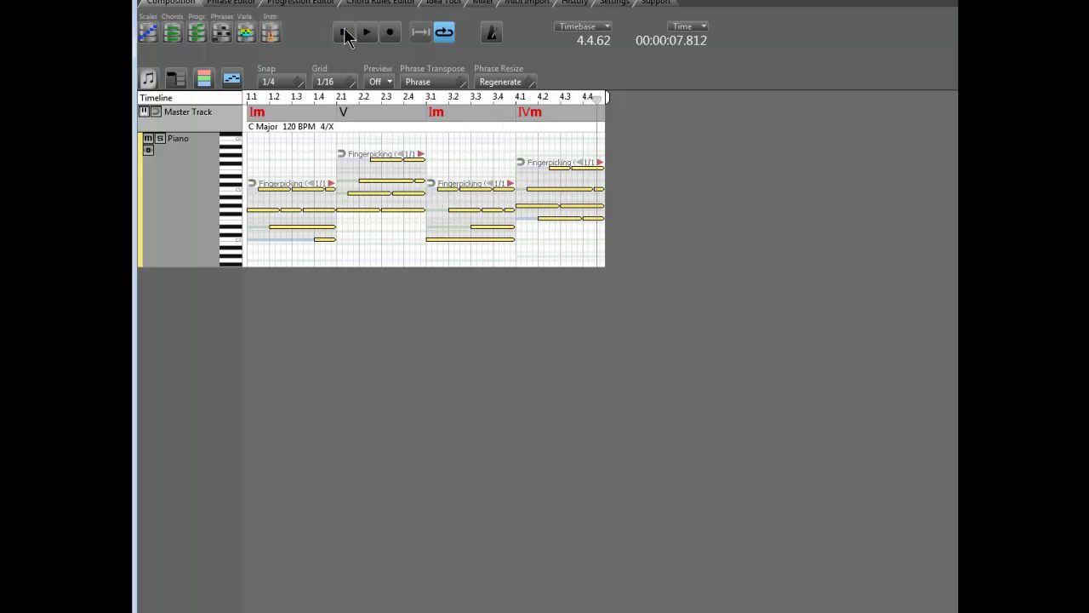